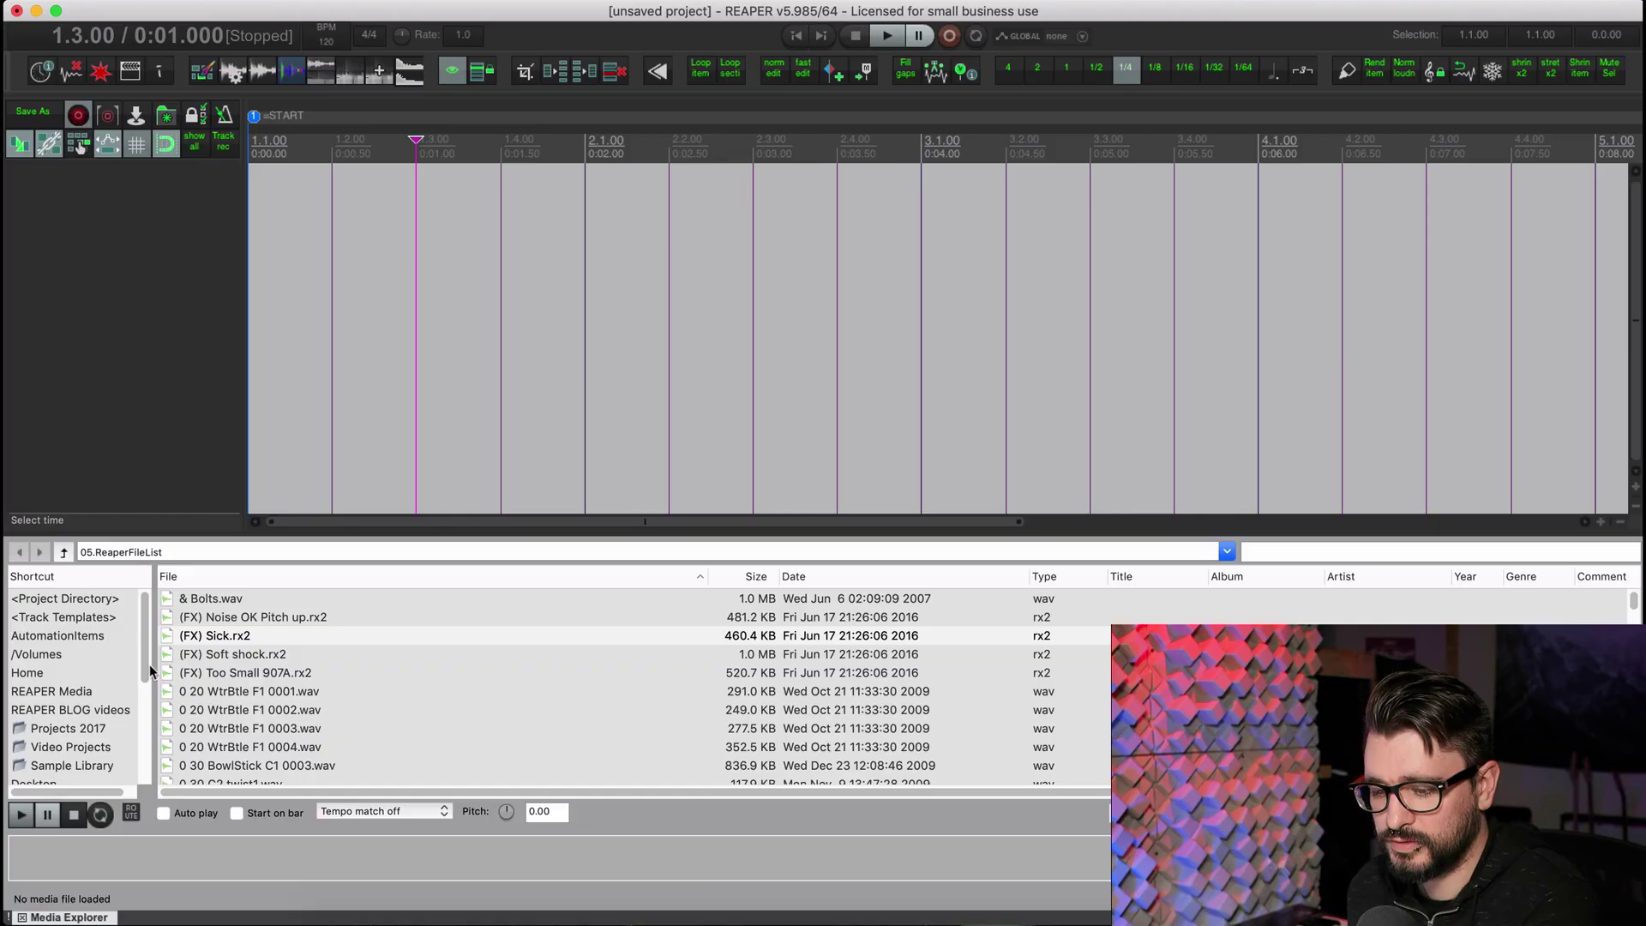
- Place 0 20 WtrBtle F1 0002.wav at bar 2 and 0003.wav at bar 3 on one track
{"action": "left_click_drag", "start_coordinate": [145, 639], "coordinate": [141, 775]}
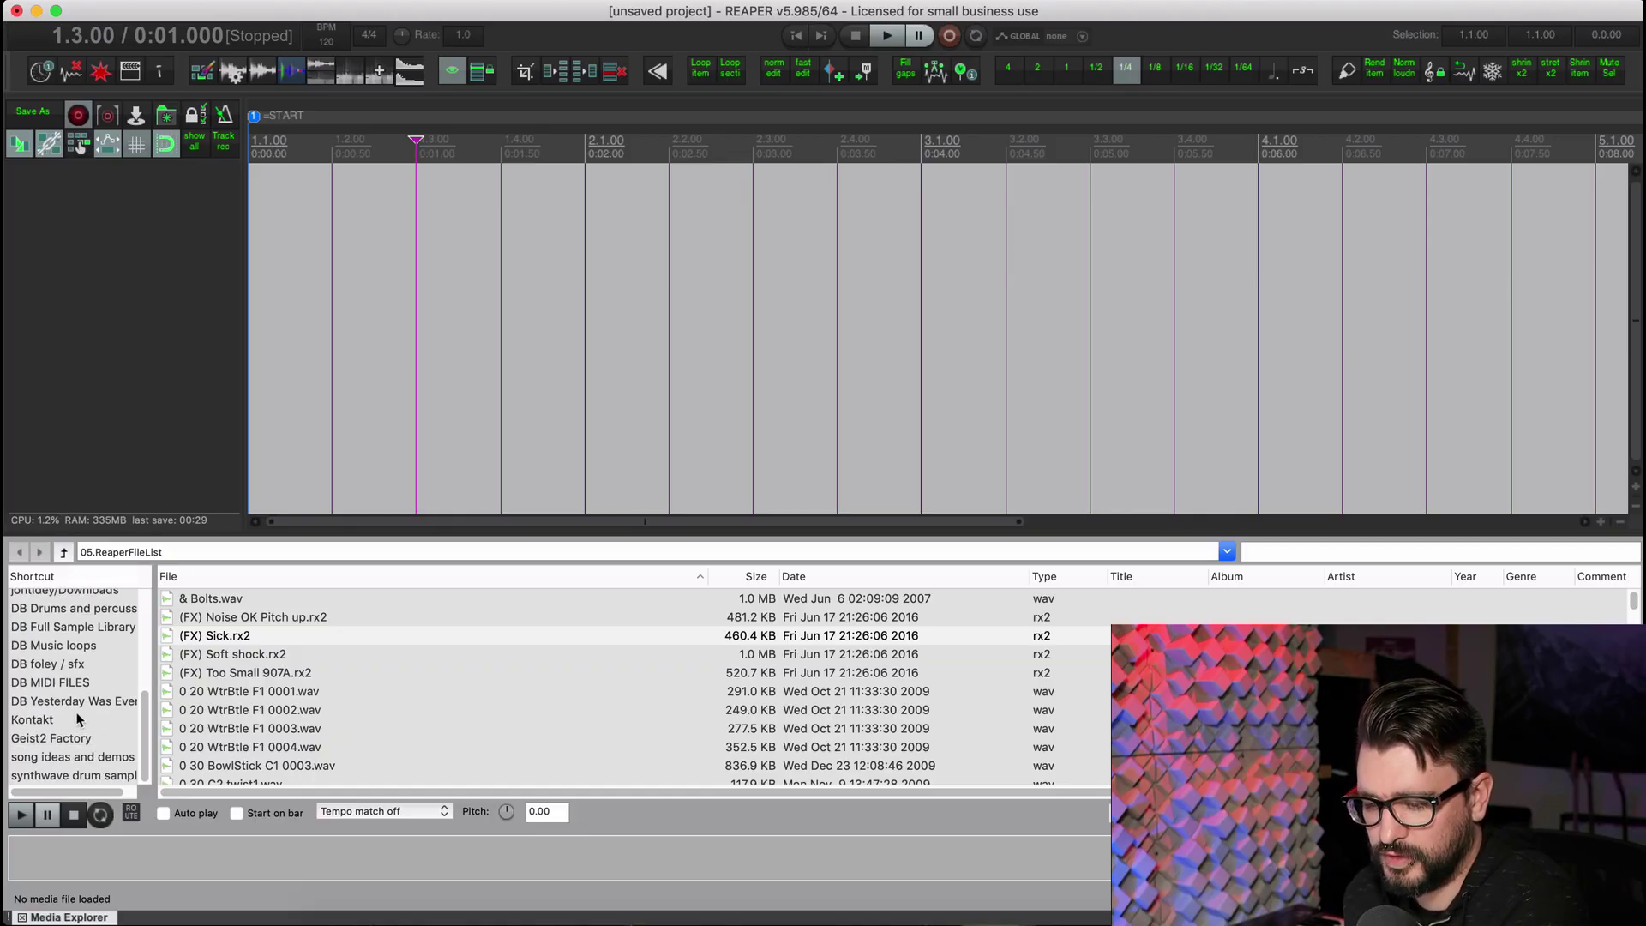
{"action": "left_click", "coordinate": [334, 710]}
{"action": "scroll", "coordinate": [336, 749], "scroll_direction": "down", "scroll_amount": 2}
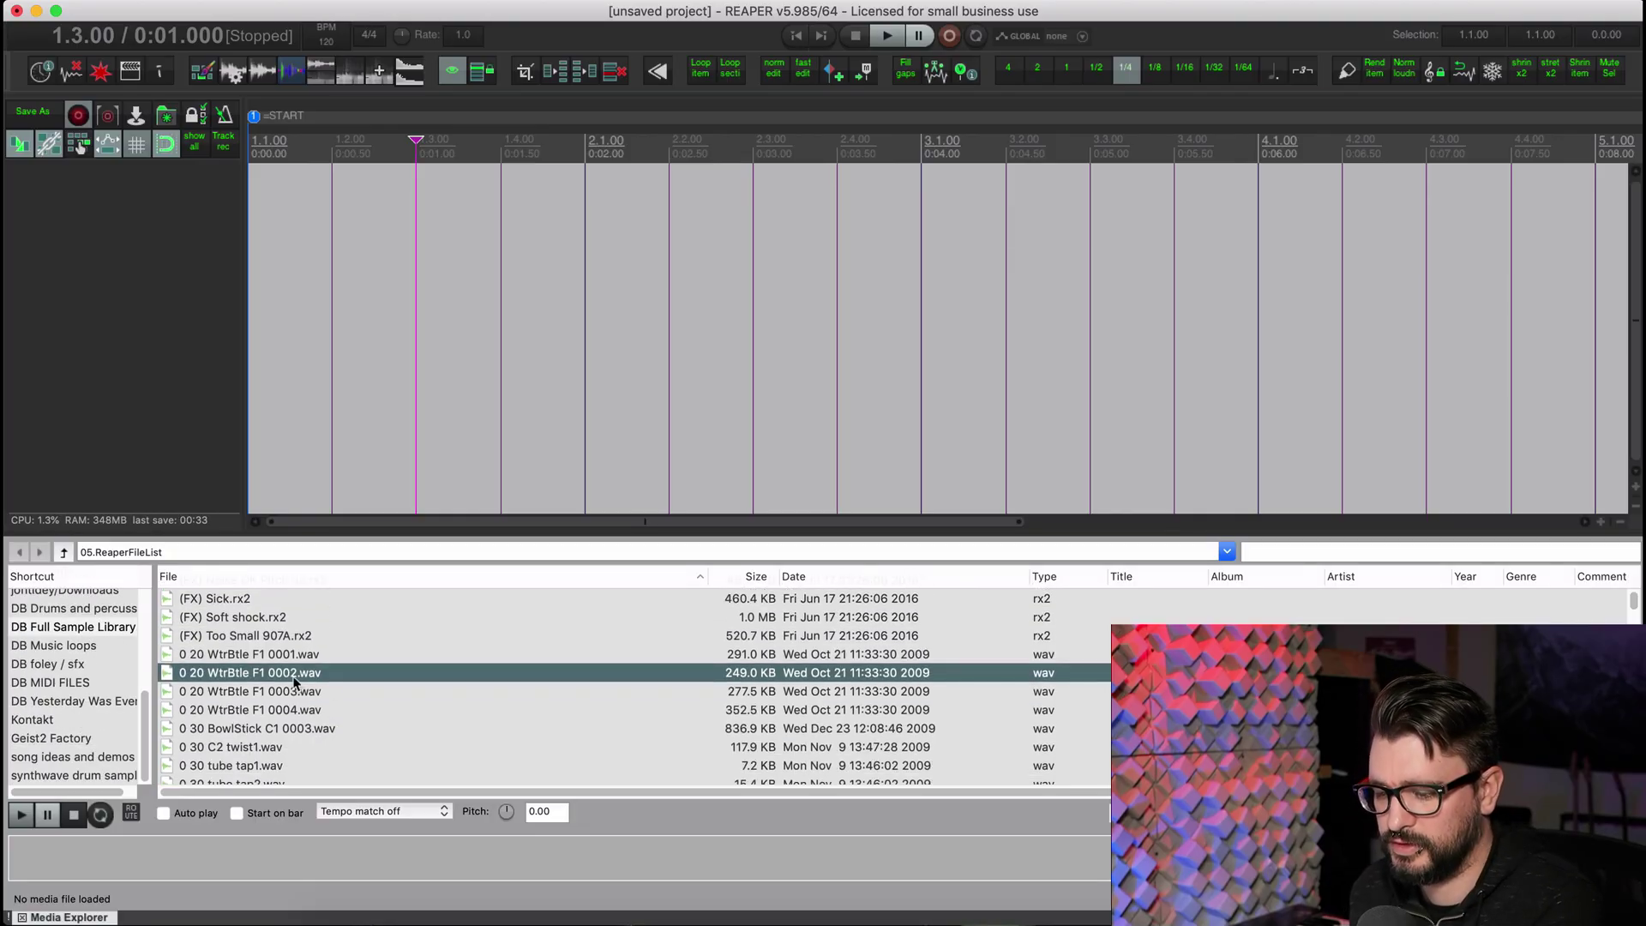
{"action": "left_click_drag", "start_coordinate": [276, 673], "coordinate": [600, 176]}
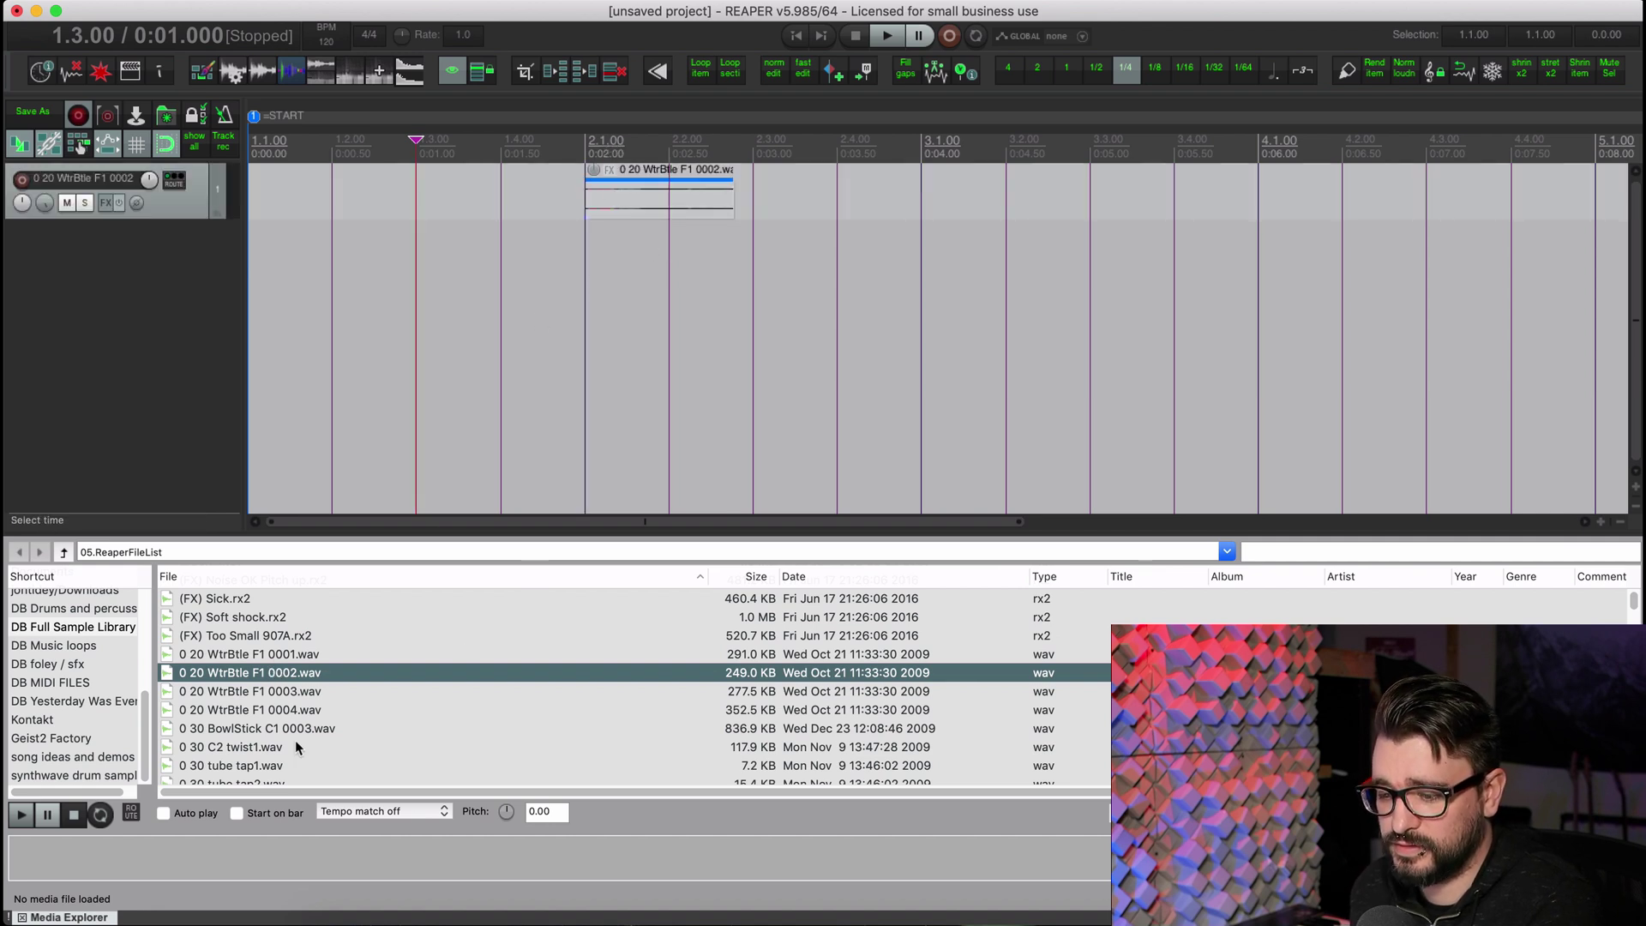
{"action": "left_click_drag", "start_coordinate": [295, 691], "coordinate": [912, 197]}
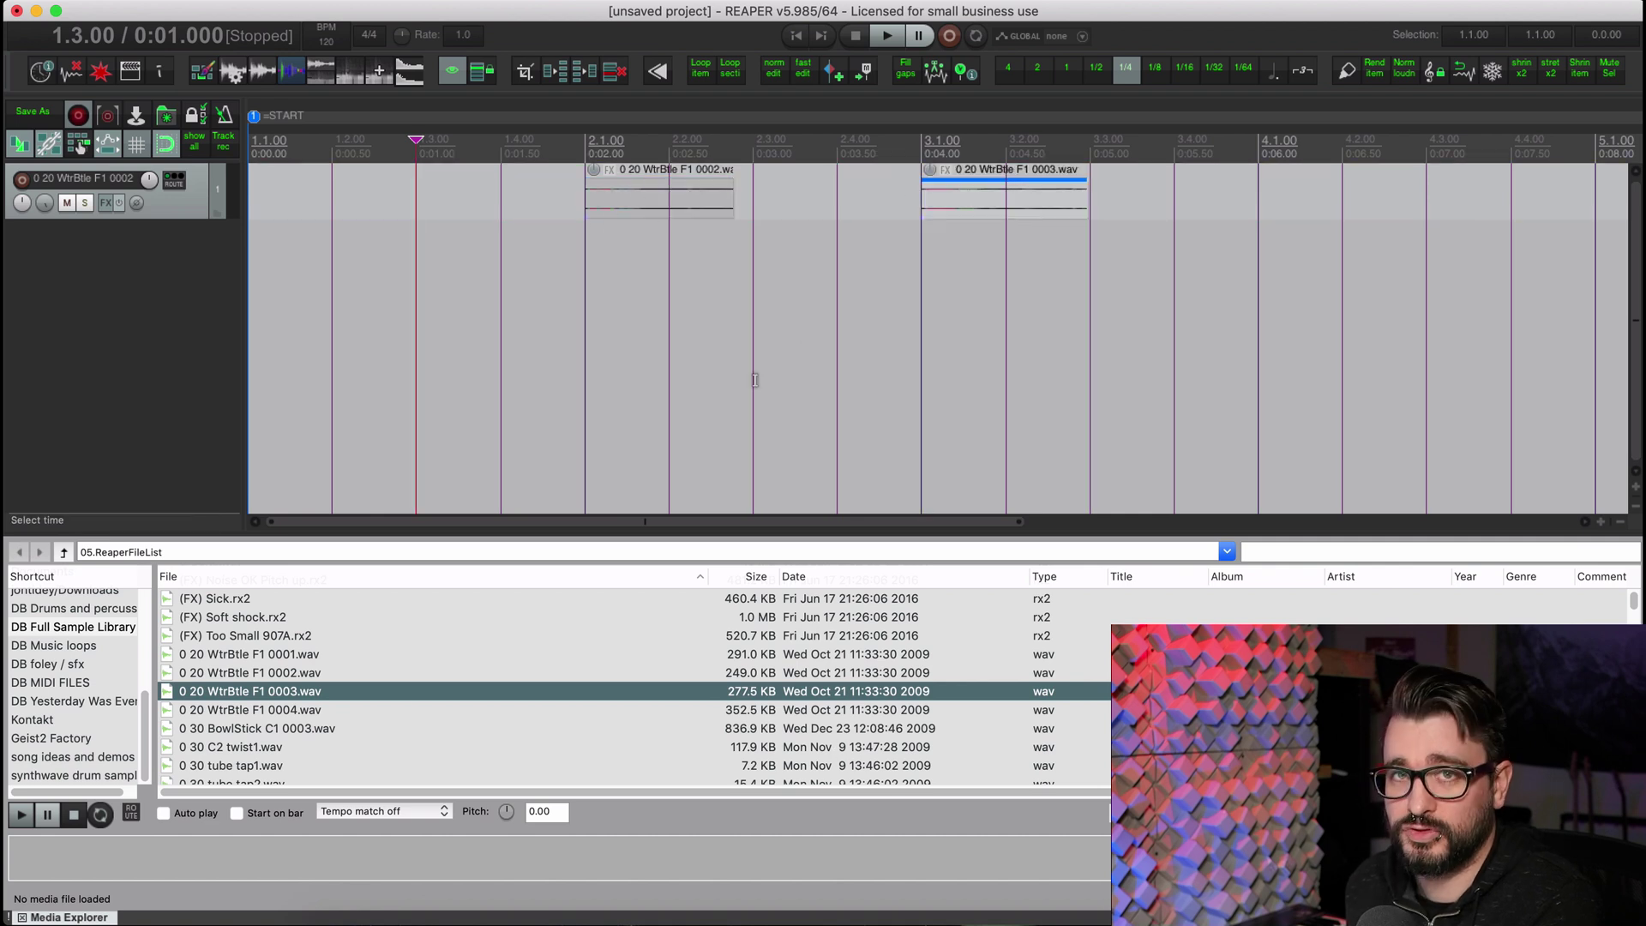
- Insert the WtrBtle F1 0004 sample, then the BowlStick C1 0003 sample on a new track
{"action": "right_click", "coordinate": [327, 711]}
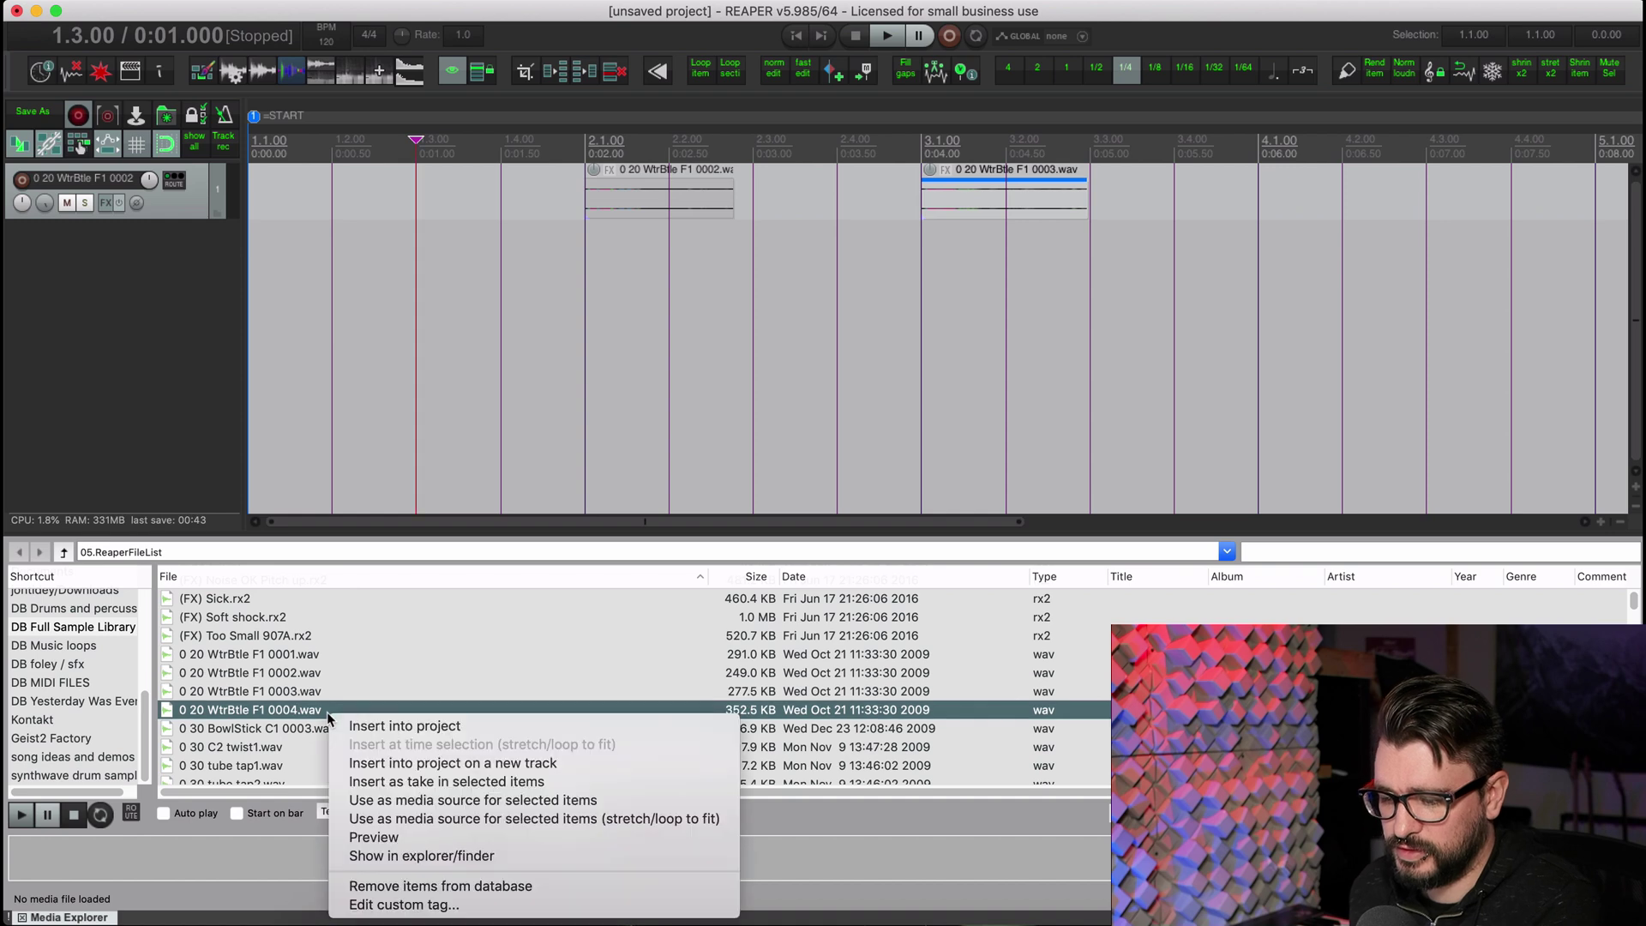
{"action": "left_click", "coordinate": [433, 726]}
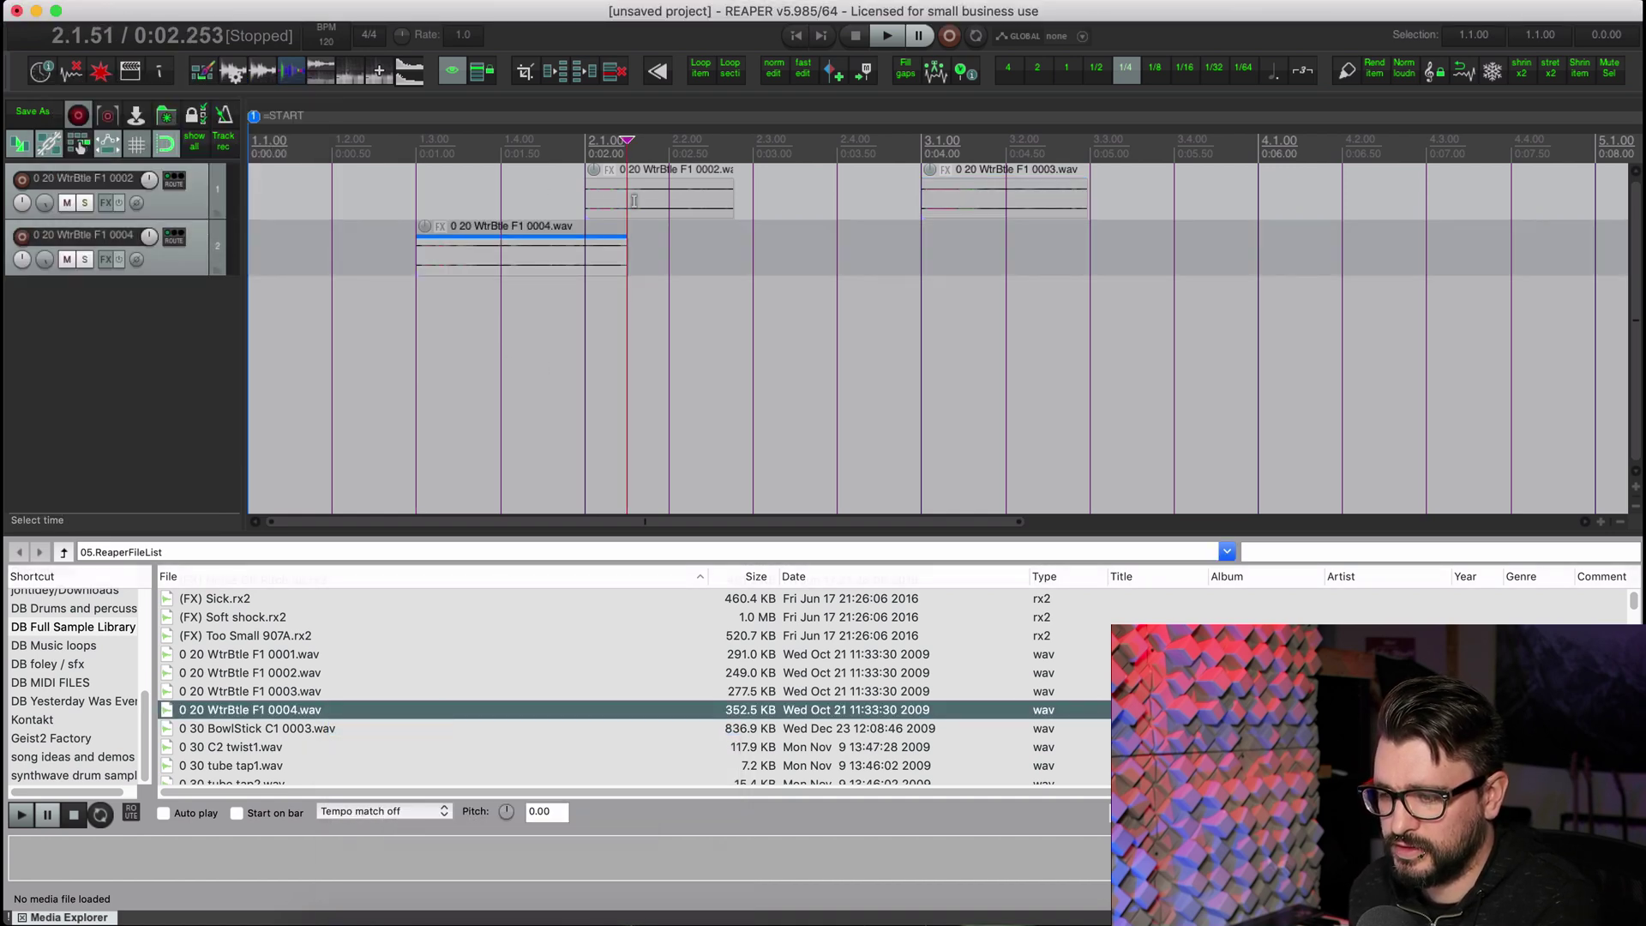
{"action": "left_click", "coordinate": [321, 726]}
{"action": "right_click", "coordinate": [320, 725]}
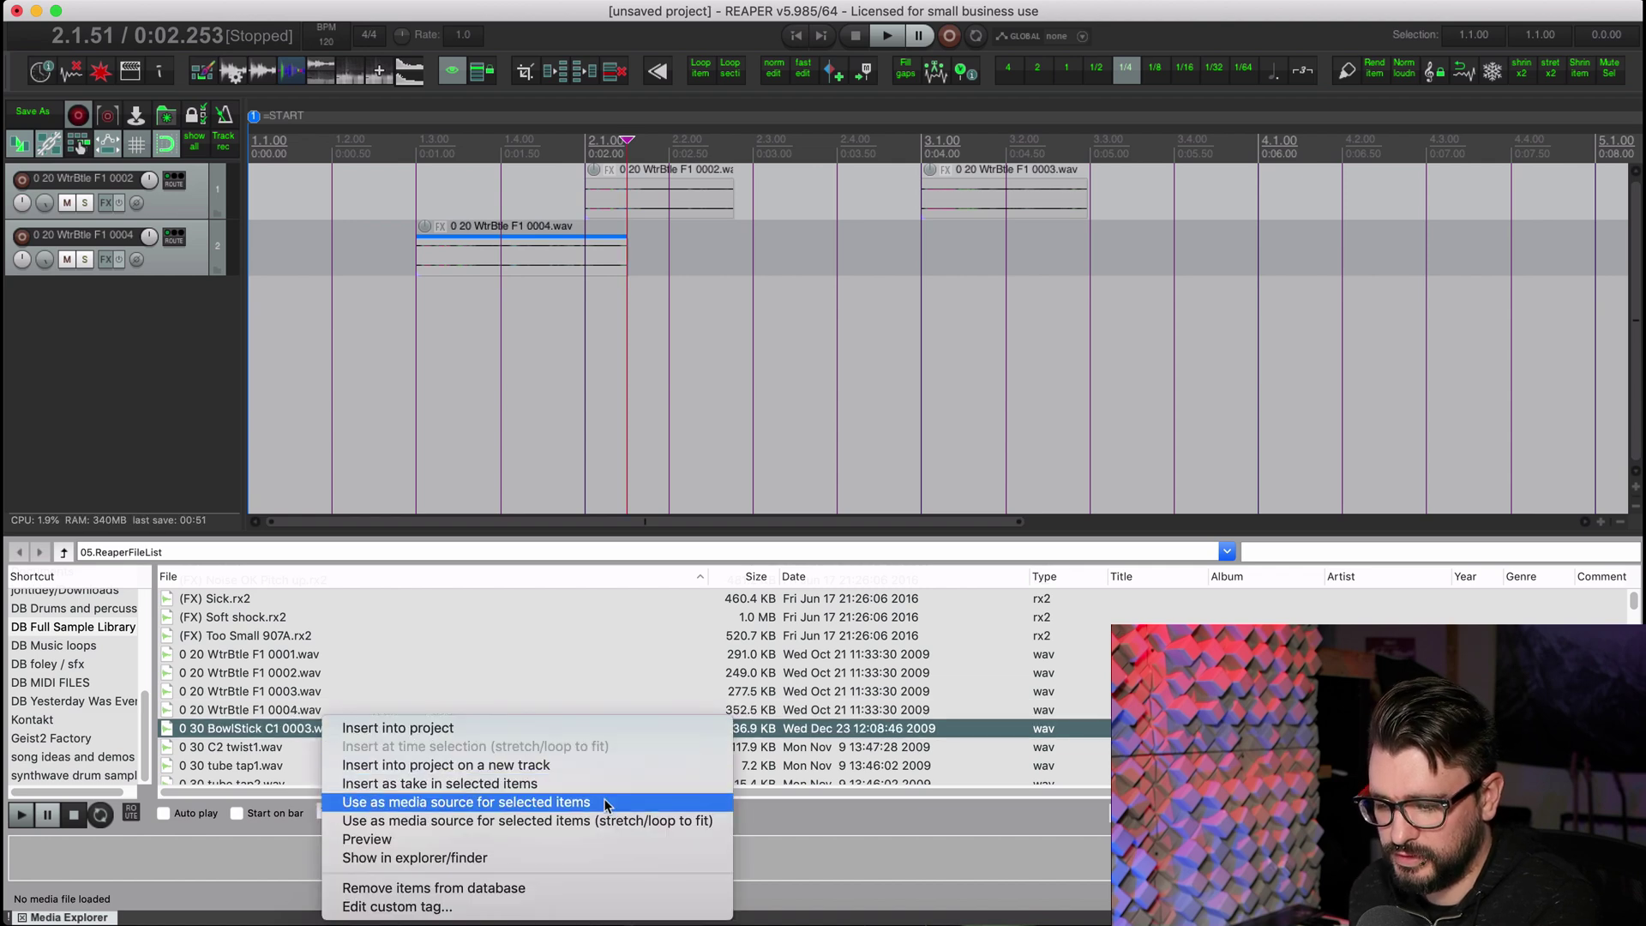
{"action": "left_click", "coordinate": [543, 765]}
- Insert the 0004 sample again into a 1.4.00–3.2.00 time selection, then clear the selection
{"action": "left_click", "coordinate": [502, 182]}
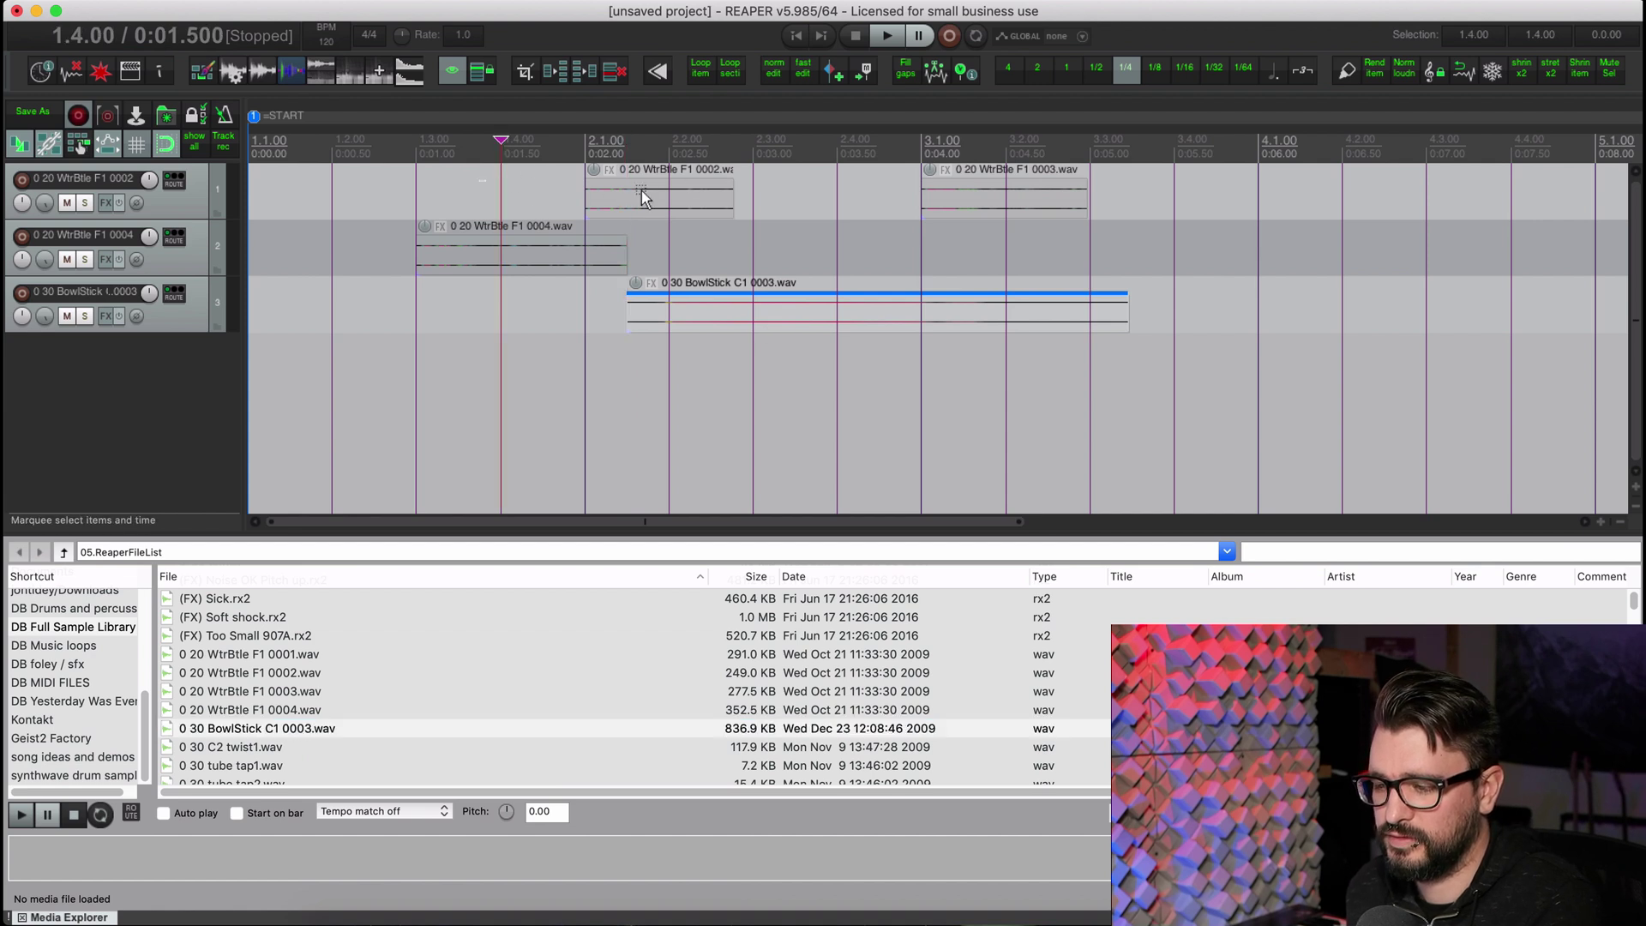
{"action": "left_click_drag", "start_coordinate": [501, 182], "coordinate": [1027, 240]}
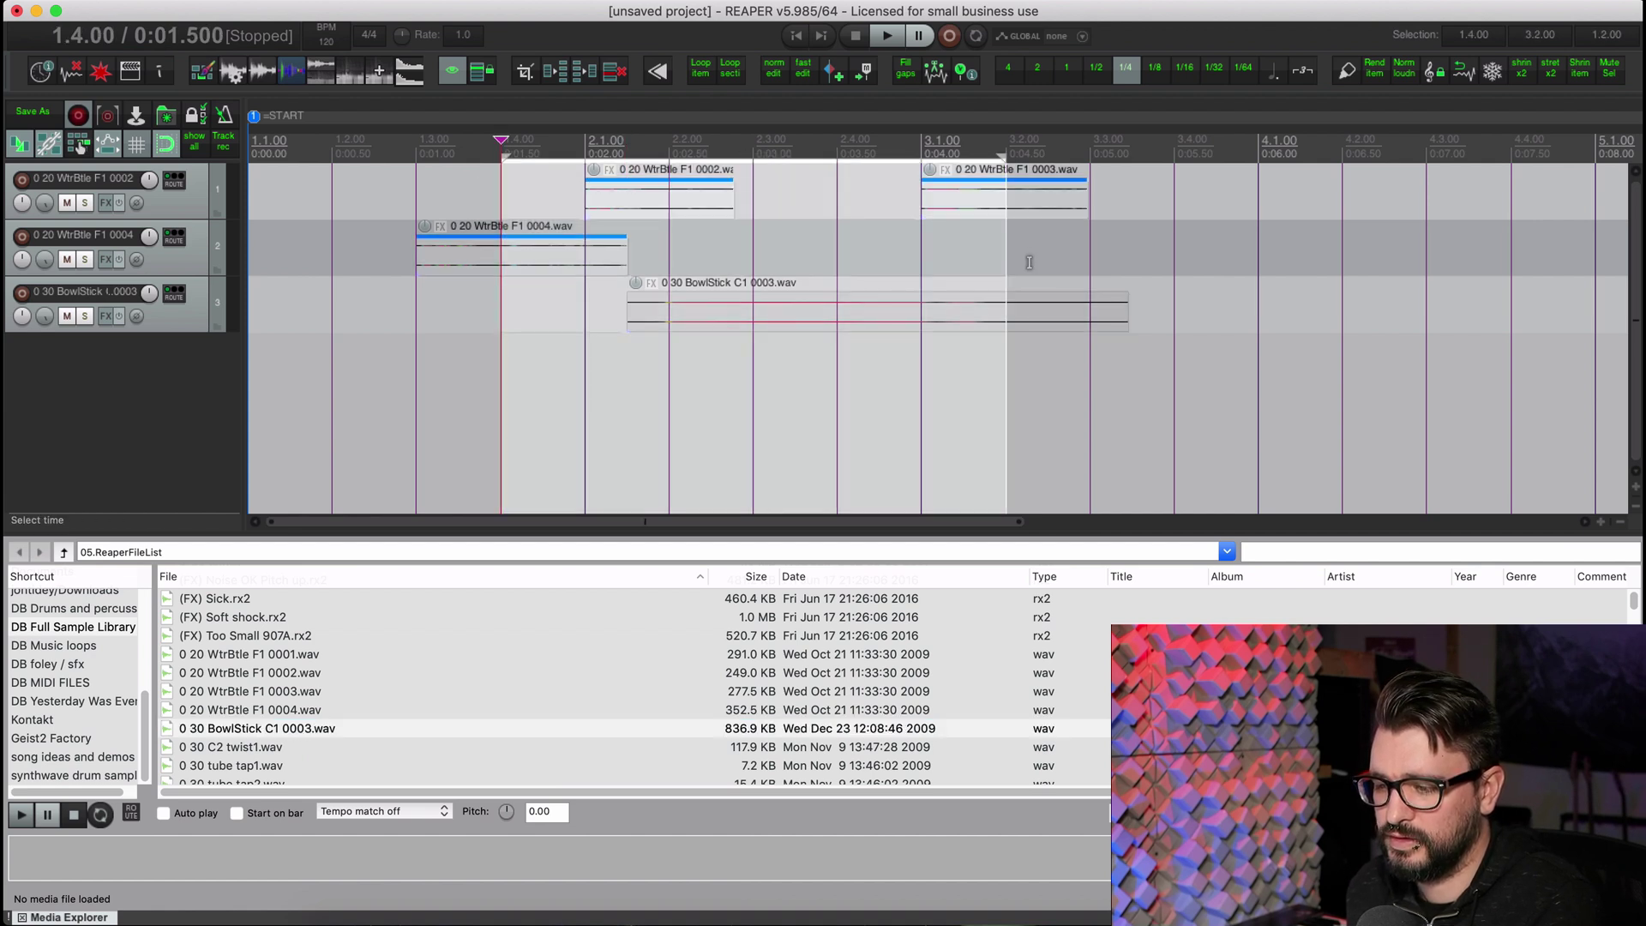
{"action": "right_click", "coordinate": [341, 713]}
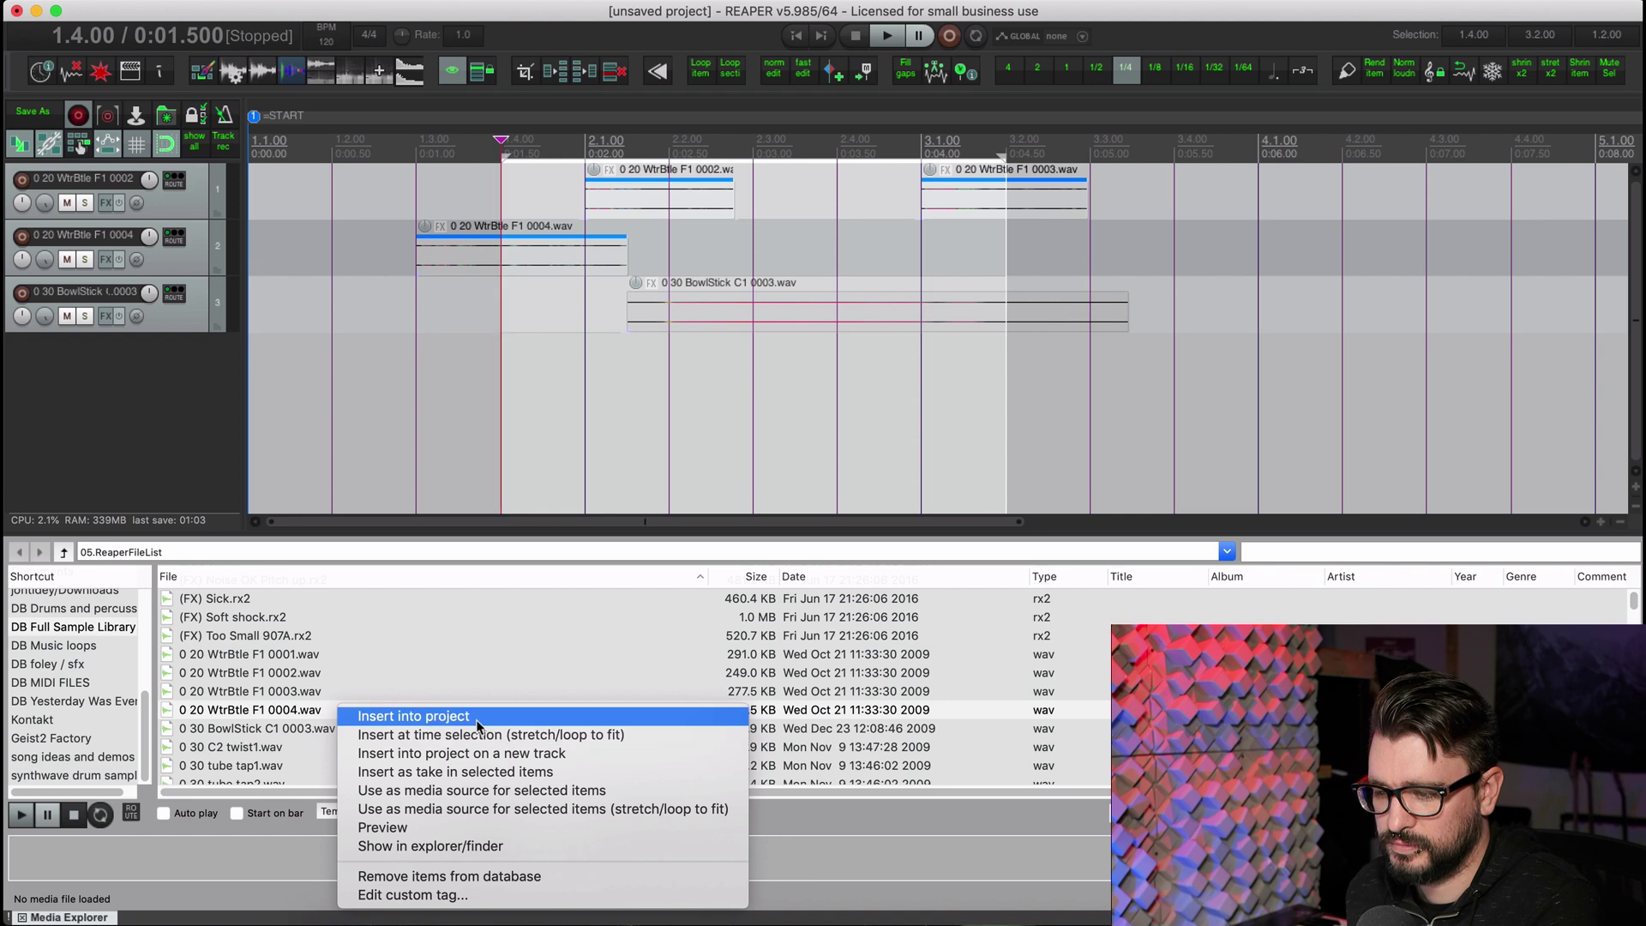
{"action": "left_click", "coordinate": [478, 723]}
{"action": "left_click", "coordinate": [747, 416]}
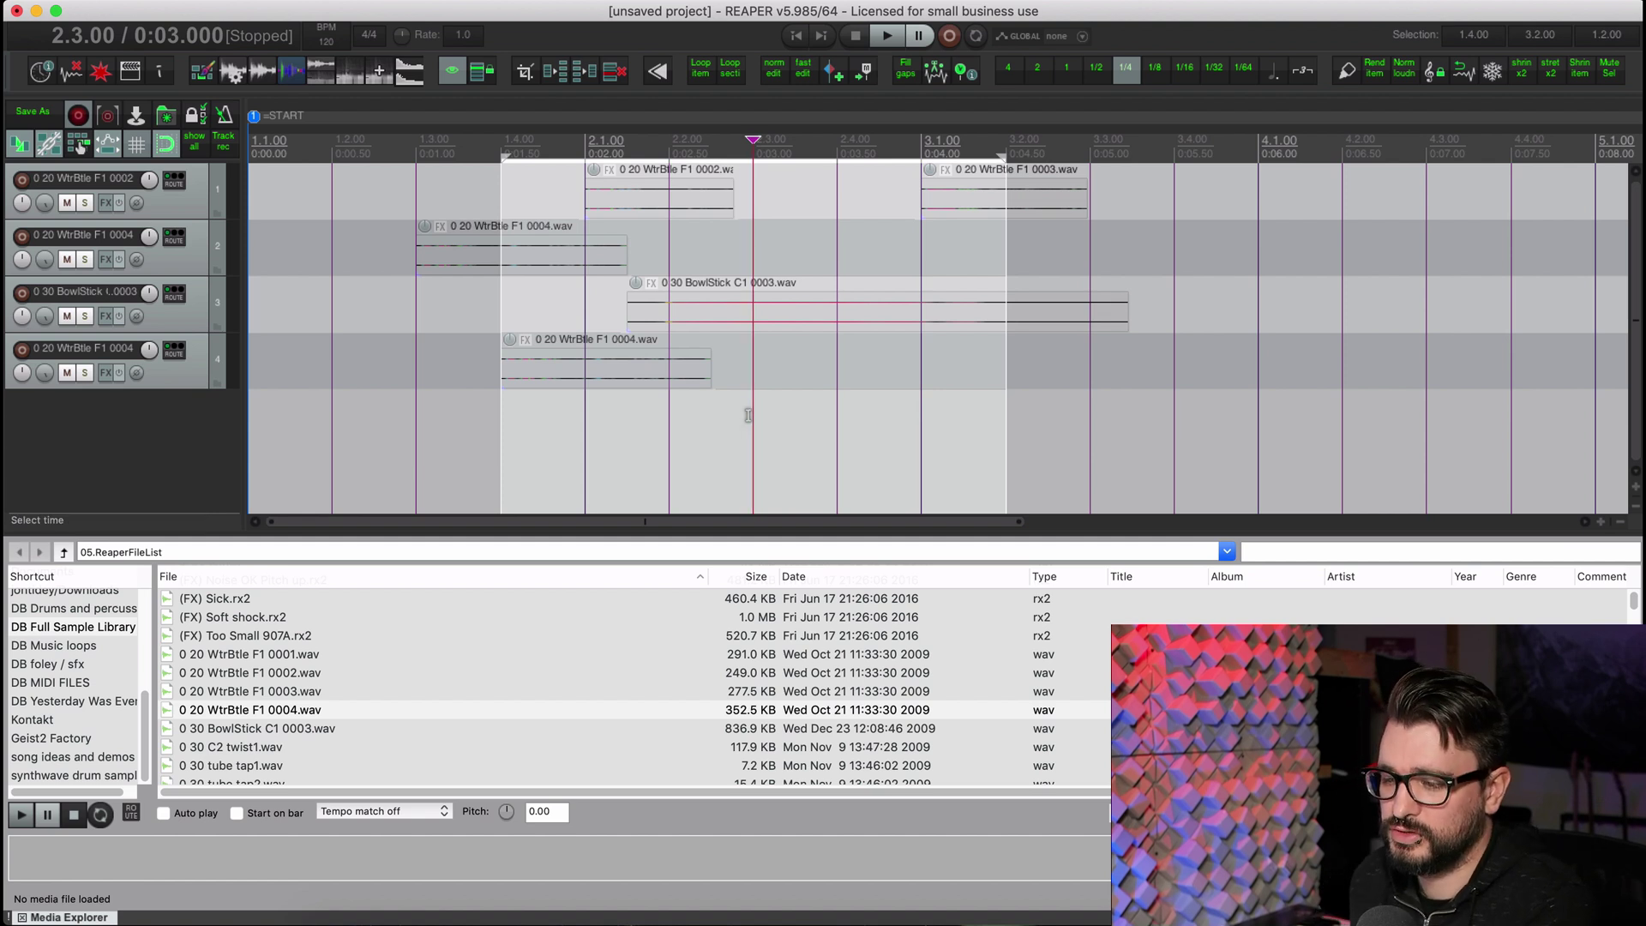
{"action": "left_click", "coordinate": [747, 416]}
- Select all items to clear them, filter the Media Explorer by .aiff, and pick Airy_8th_Accent-2&4.aiff
{"action": "key", "text": "super+a"}
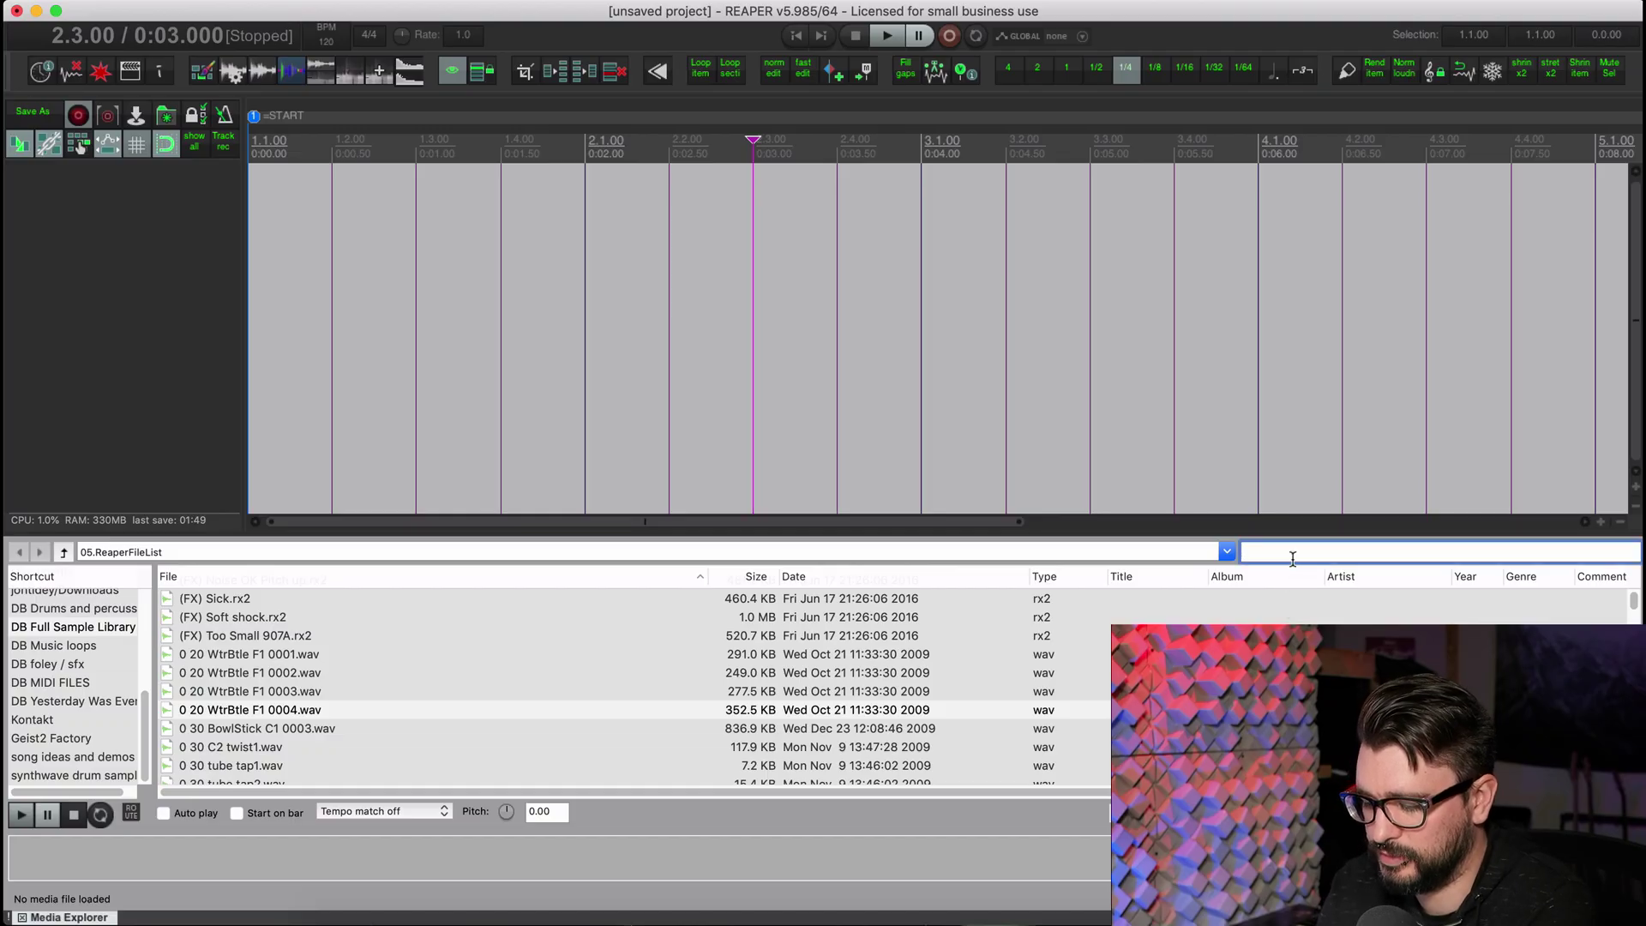
{"action": "type", "text": ".a"}
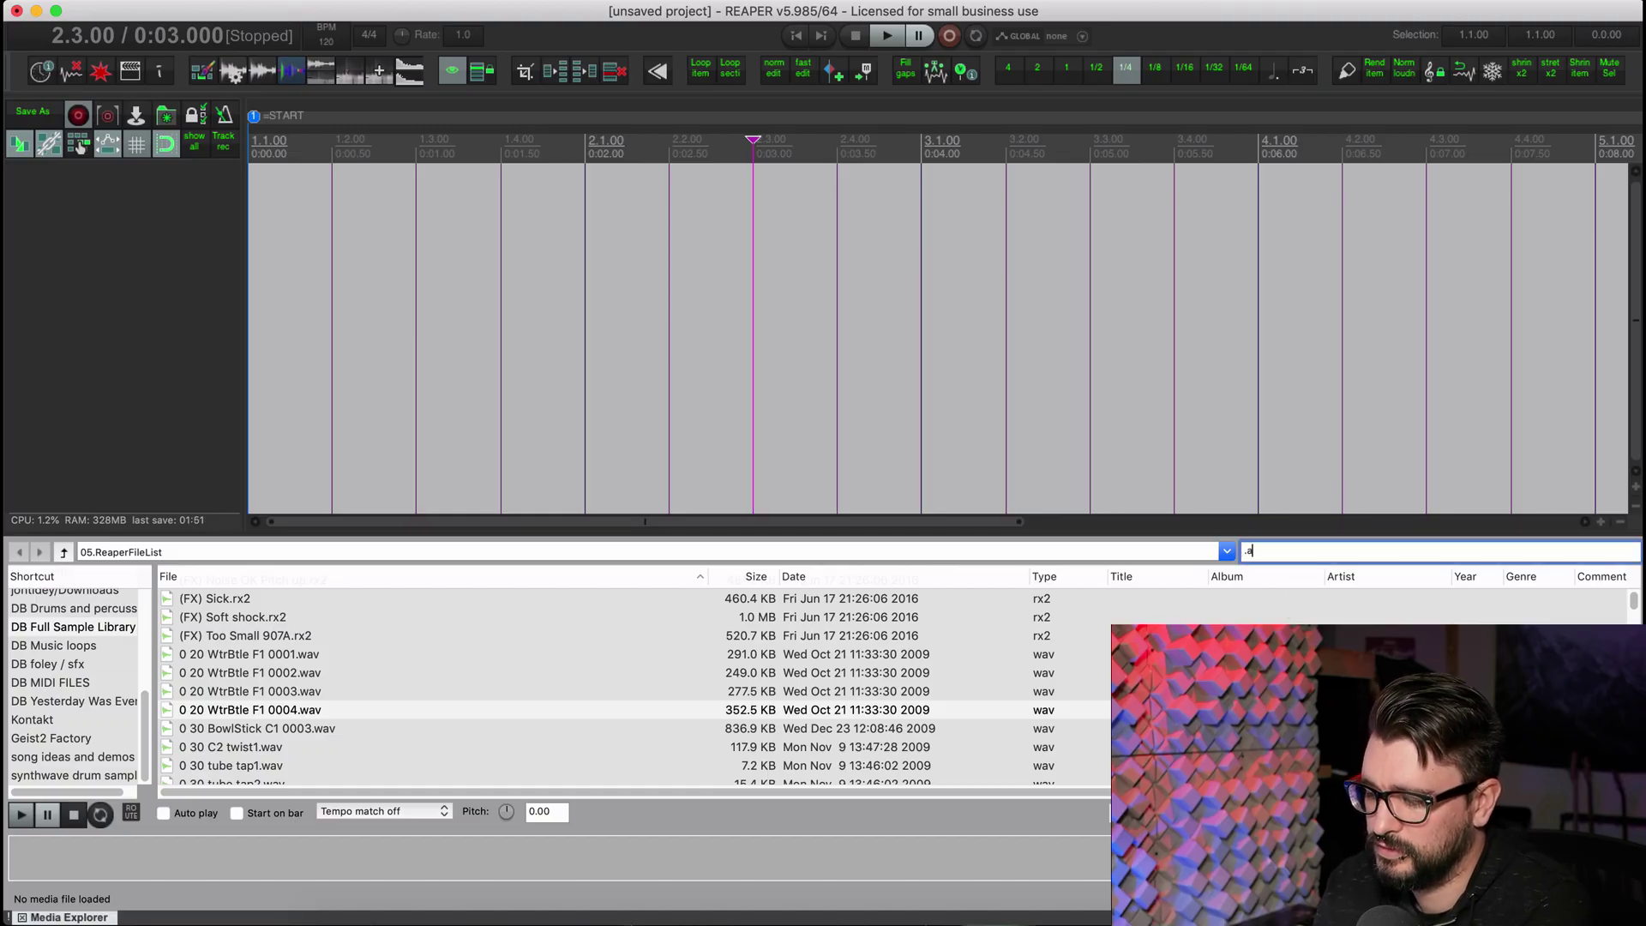
{"action": "type", "text": "iff"}
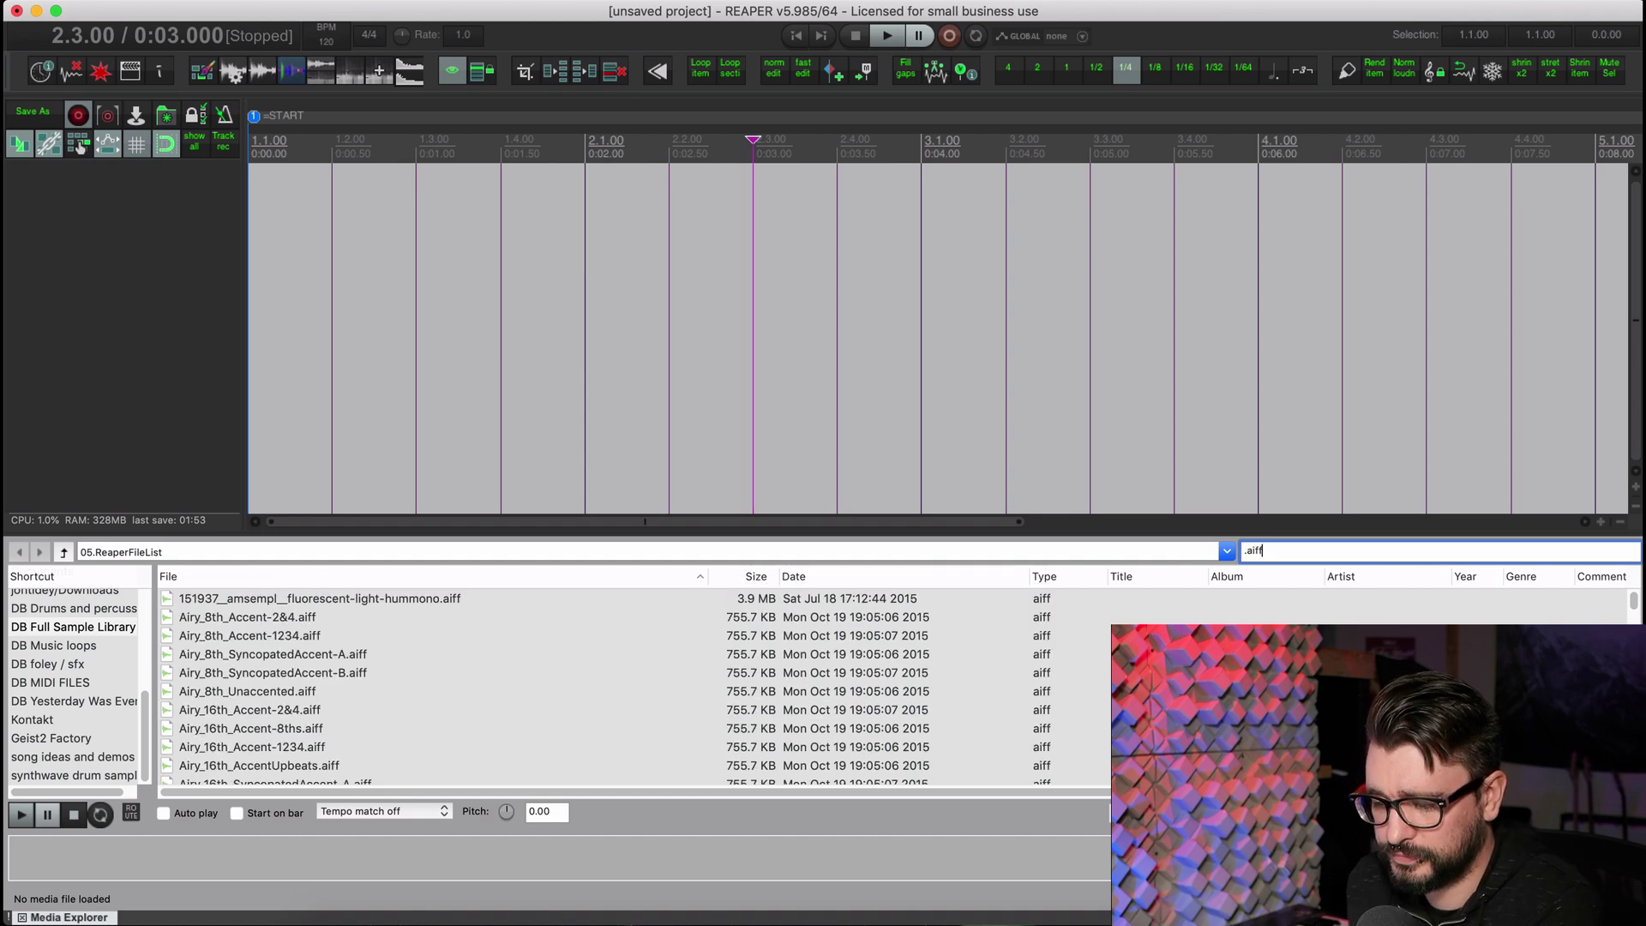
{"action": "left_click", "coordinate": [225, 623]}
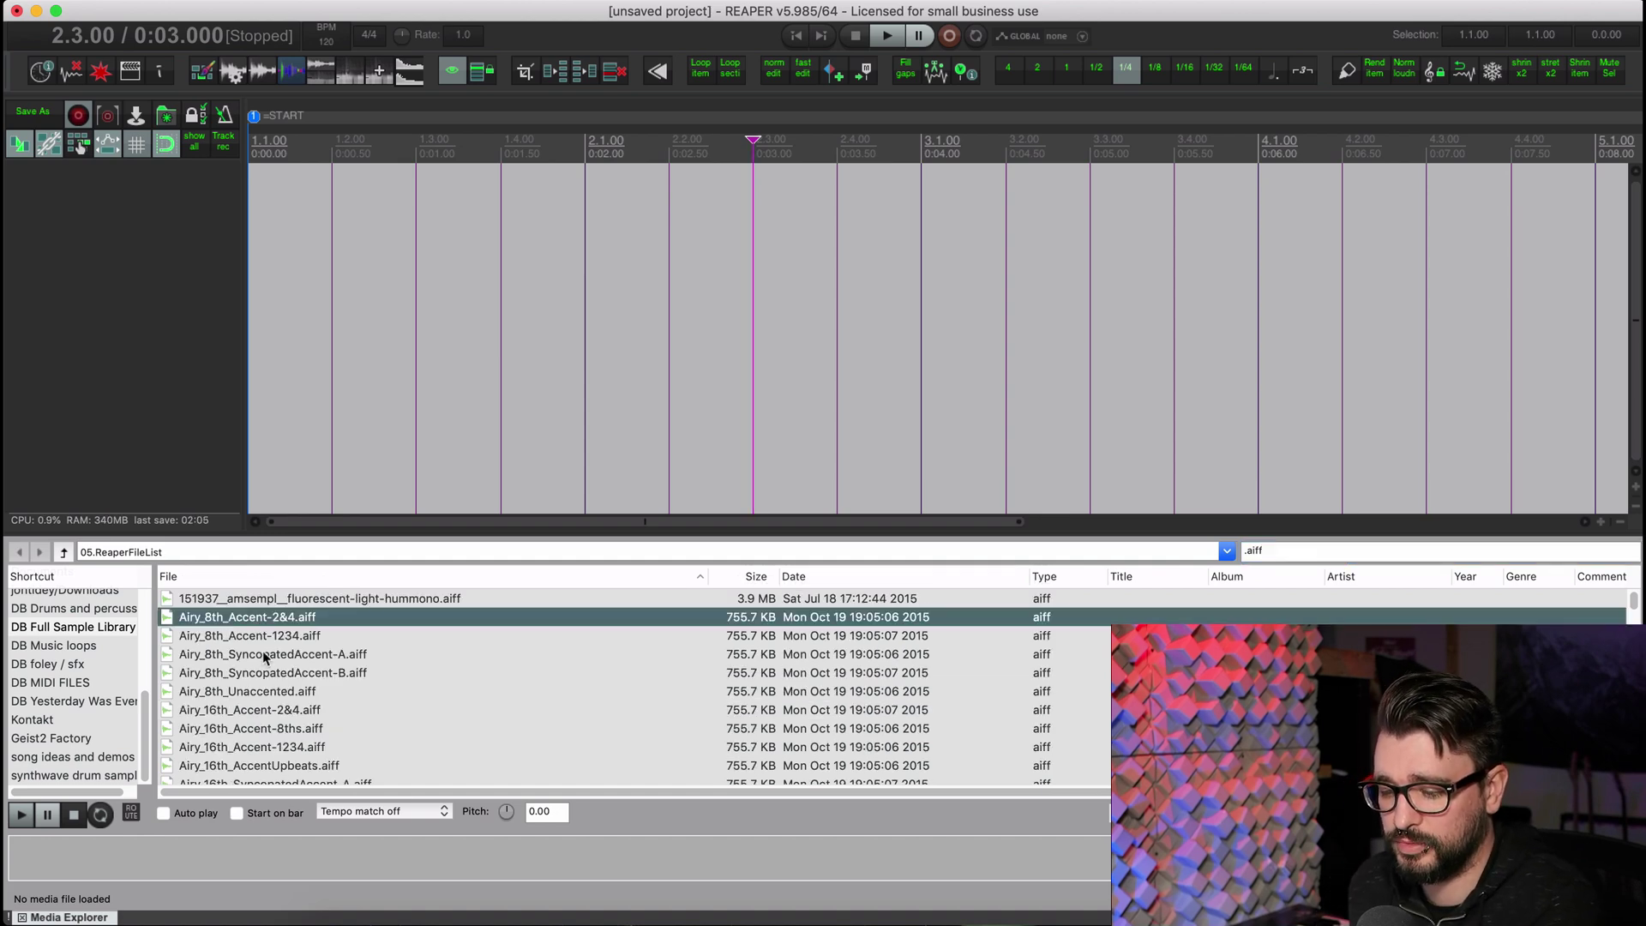
- With Tempo match on, insert Airy_8th_Accent-2&4.aiff on a new track at rate 1.091
{"action": "left_click", "coordinate": [369, 814]}
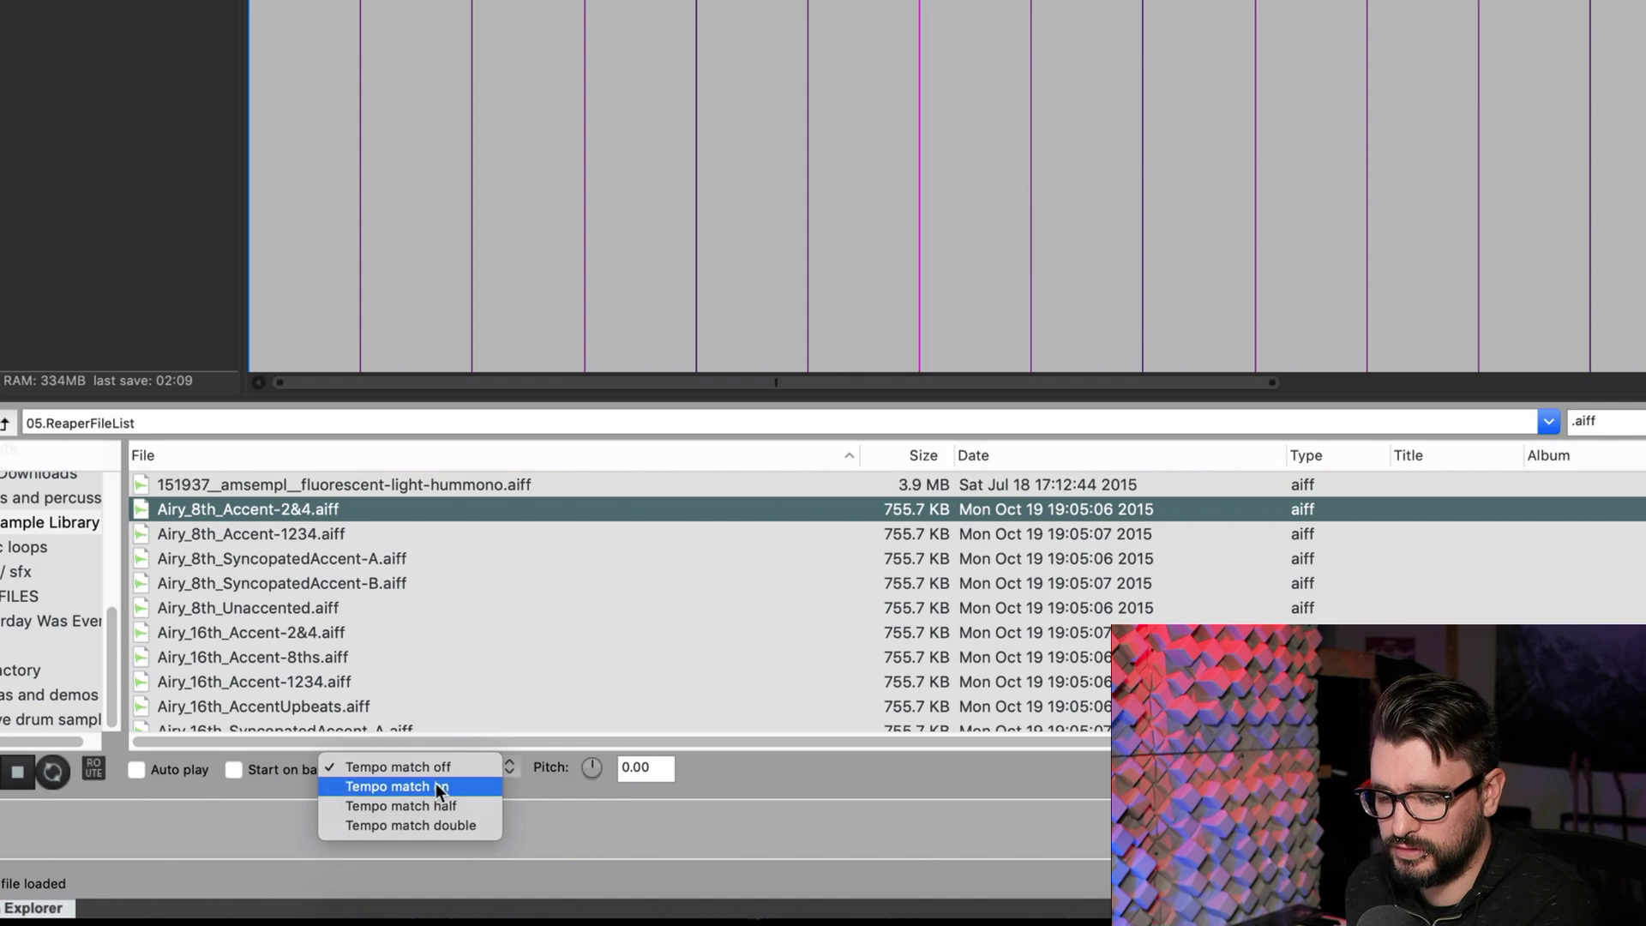
{"action": "left_click", "coordinate": [388, 824]}
{"action": "double_click", "coordinate": [381, 501]}
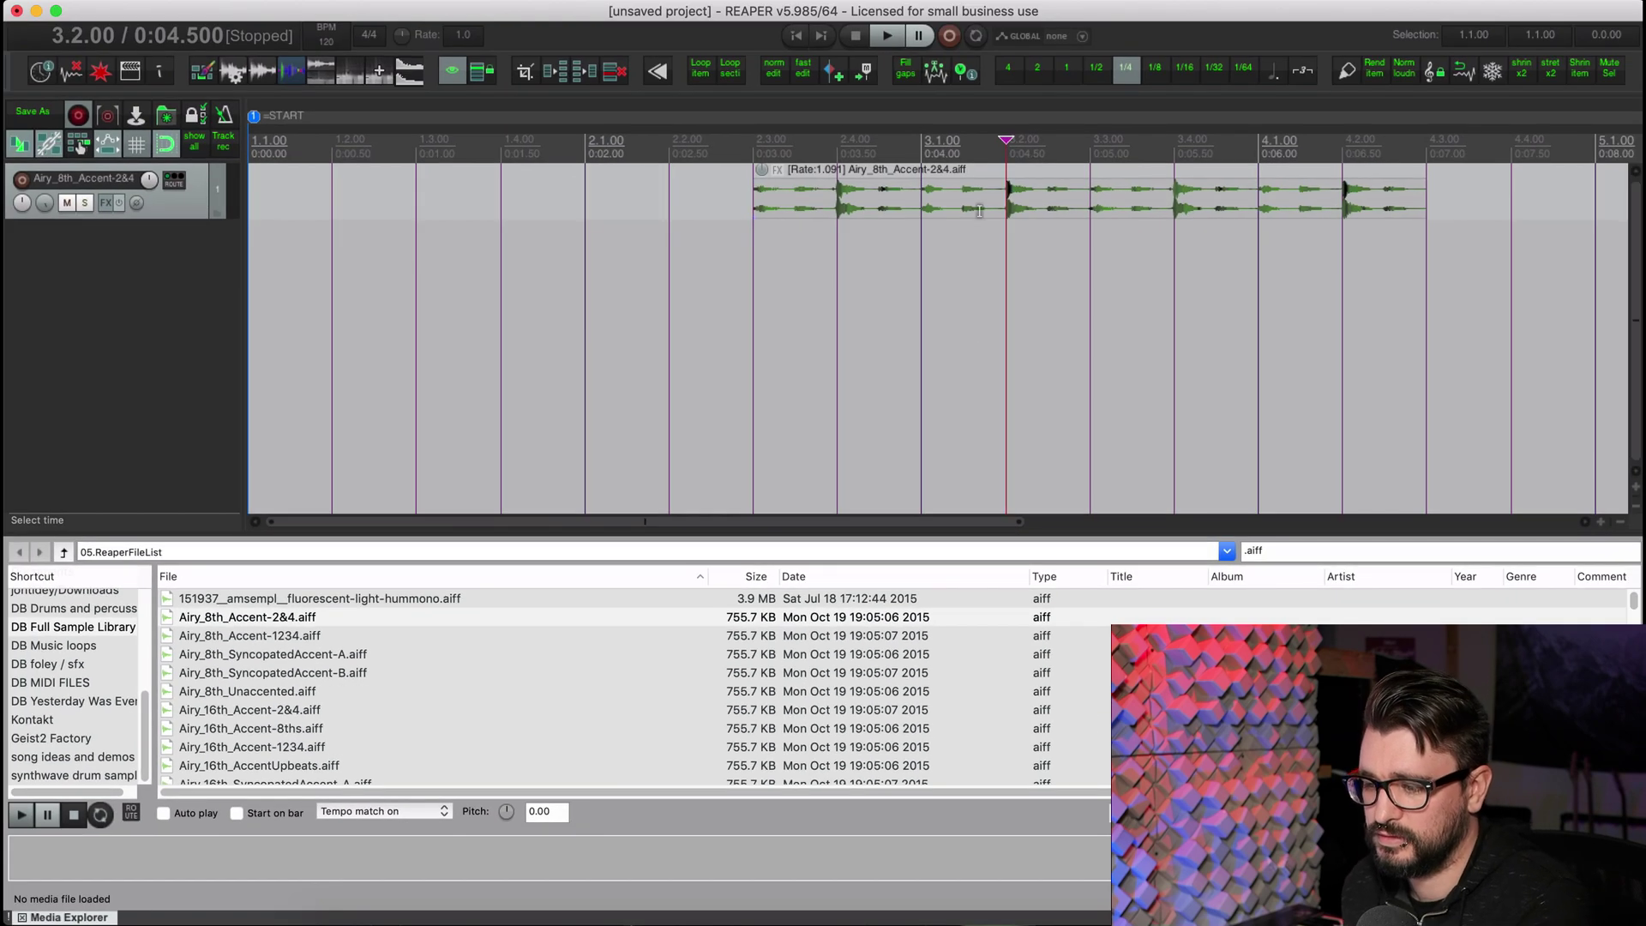
{"action": "left_click", "coordinate": [1110, 77]}
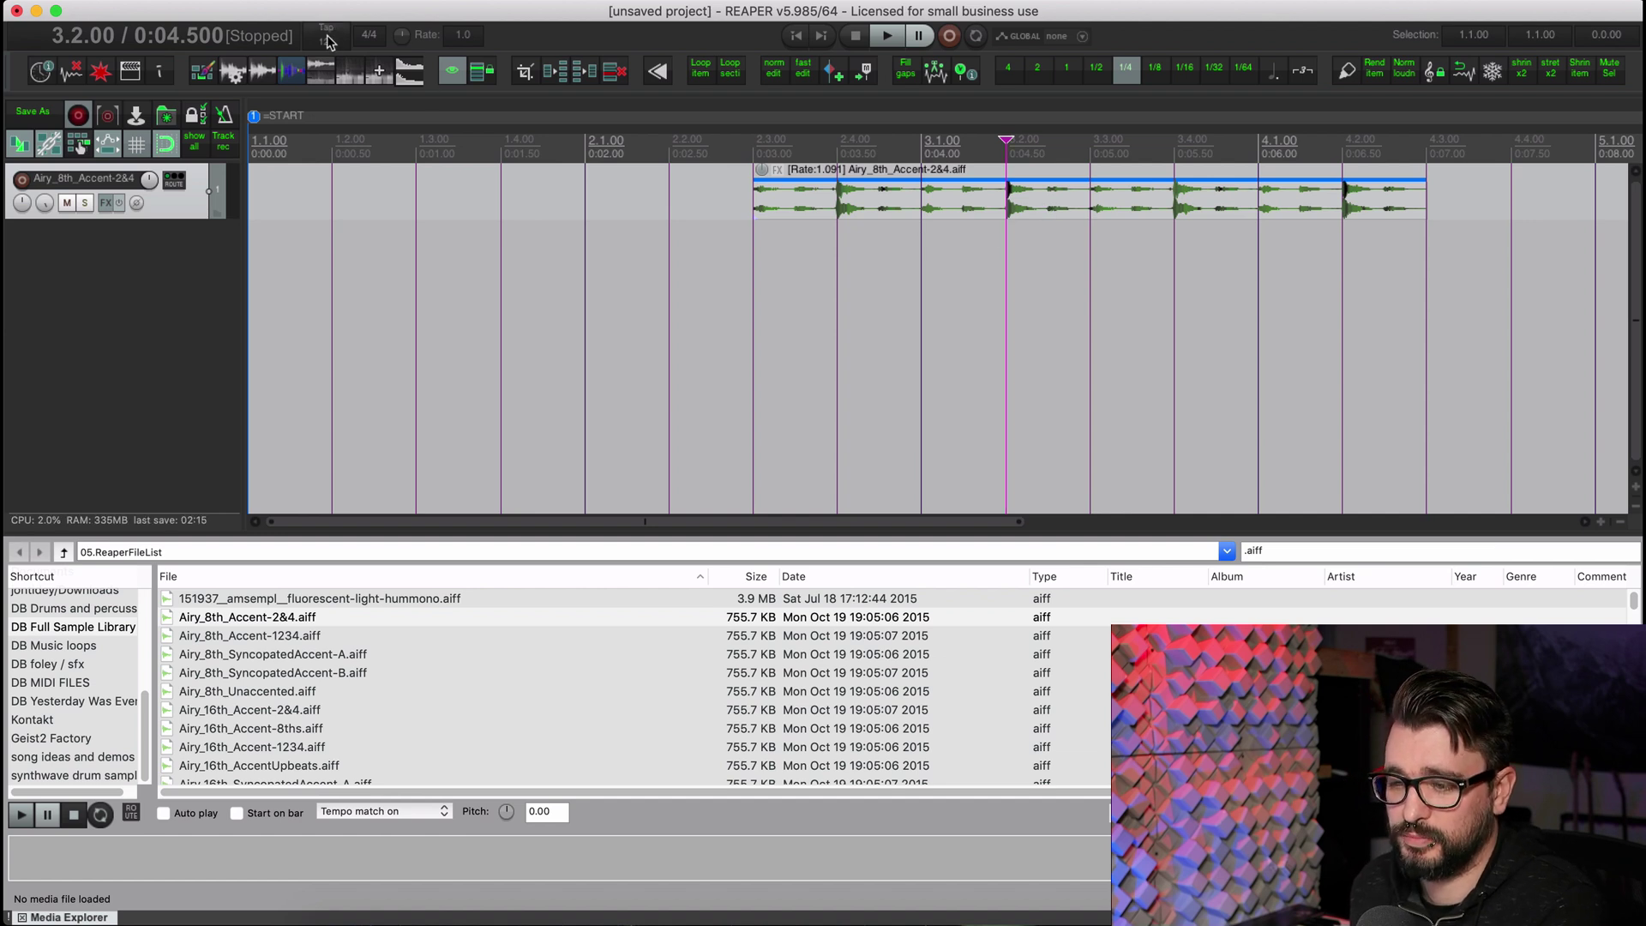
{"action": "left_click", "coordinate": [868, 211]}
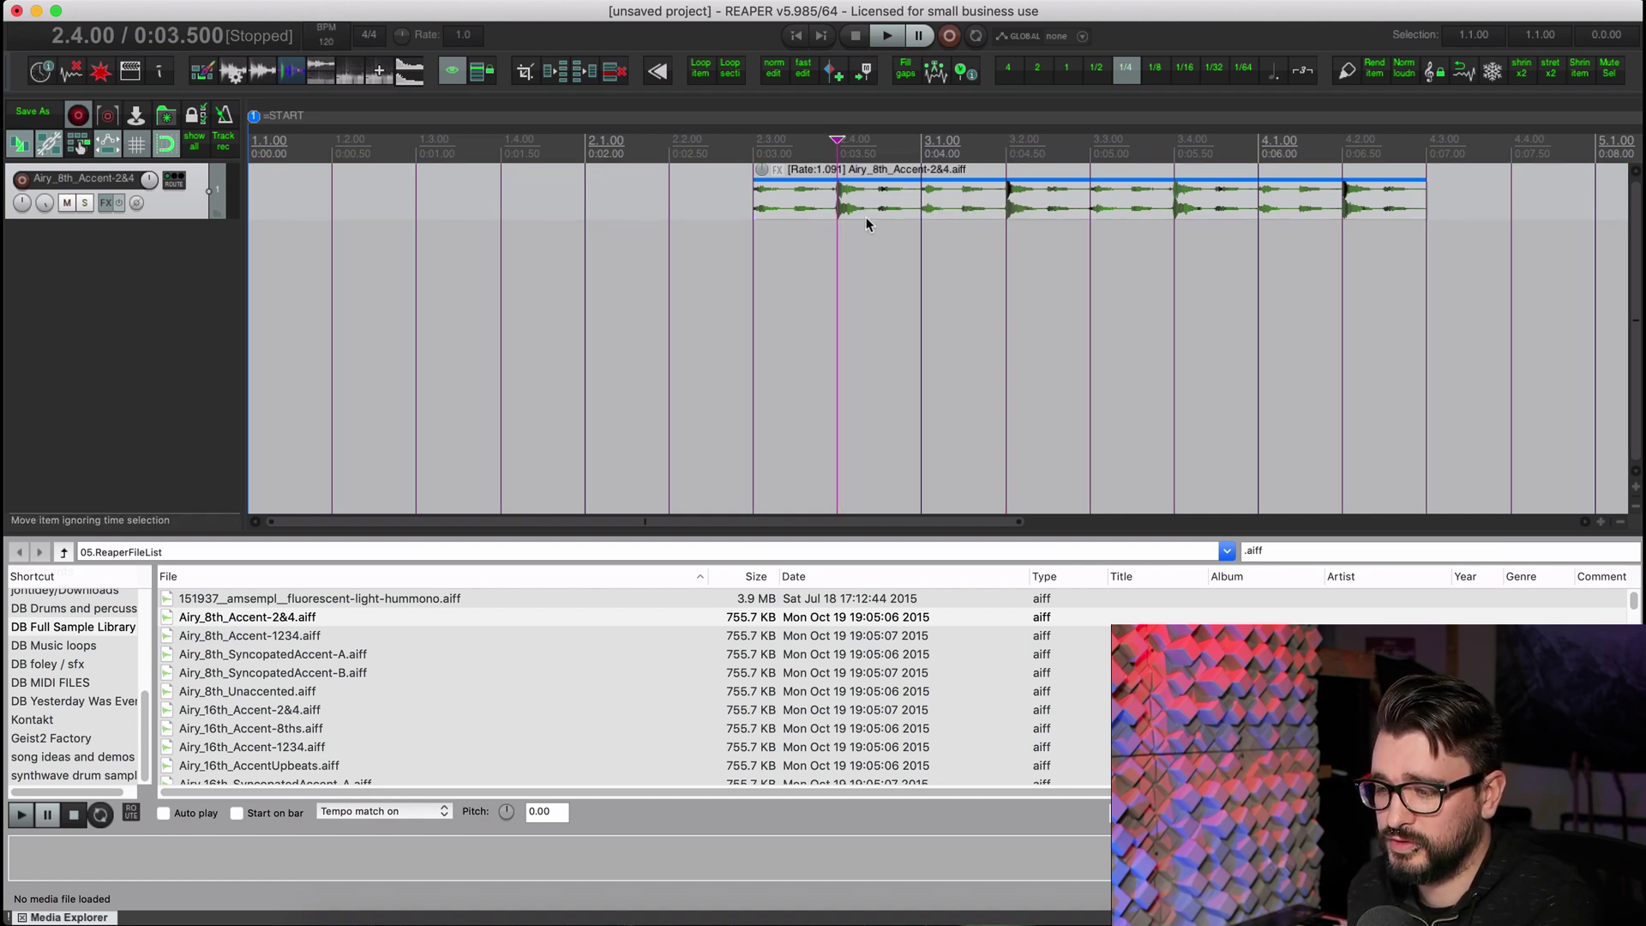
{"action": "right_click", "coordinate": [871, 204]}
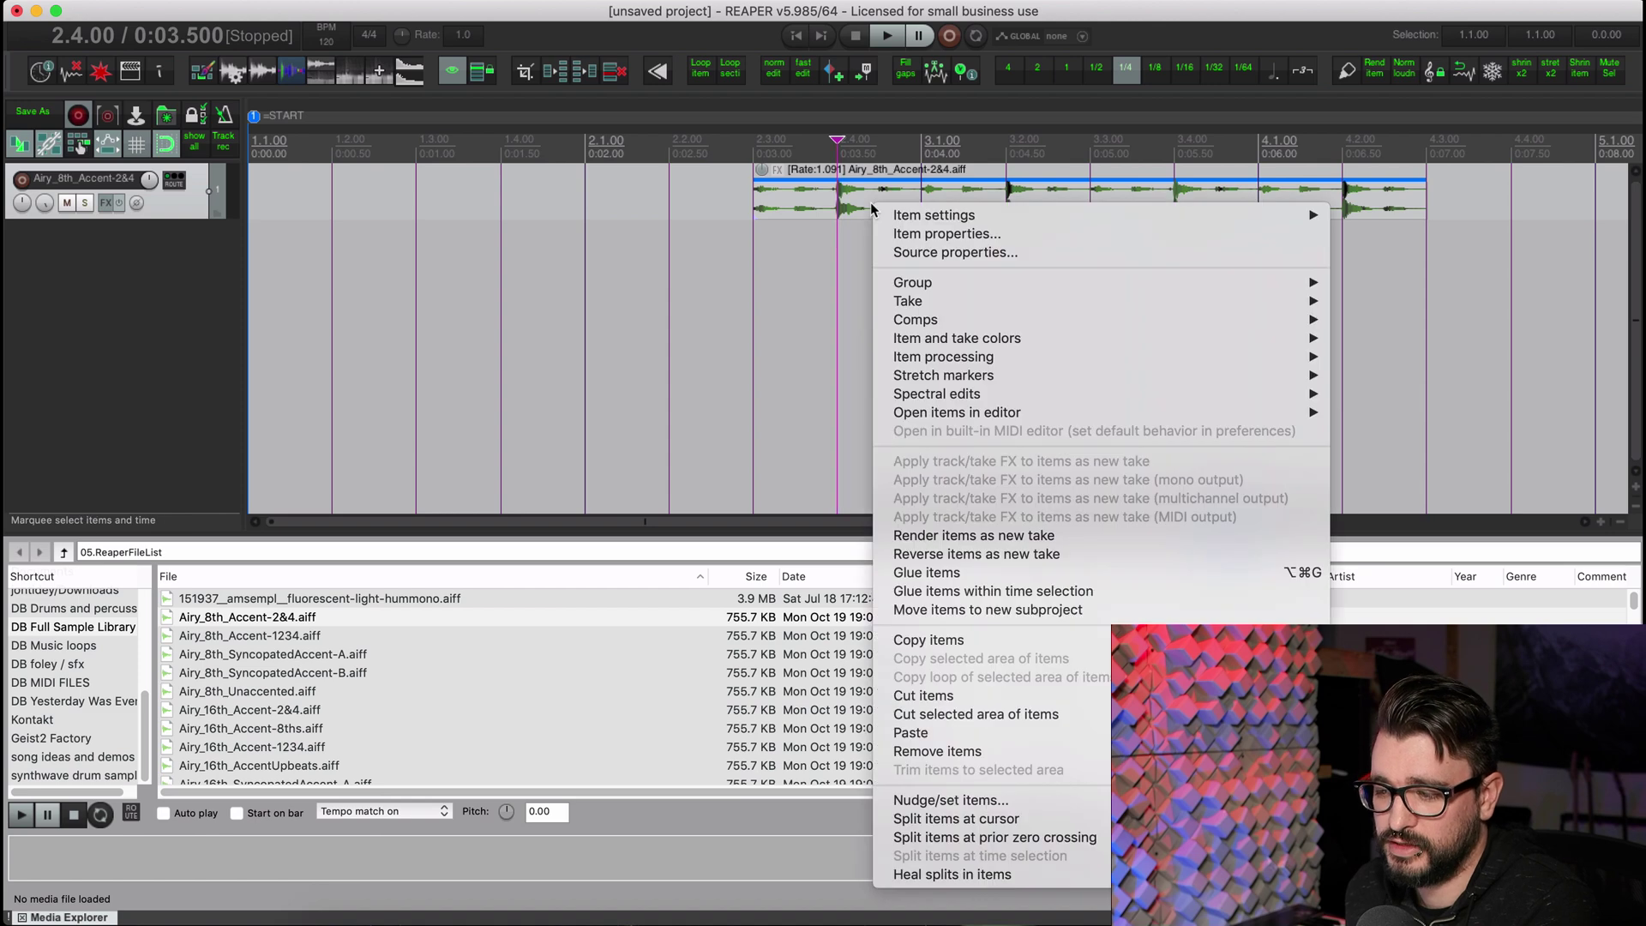
{"action": "left_click", "coordinate": [913, 254]}
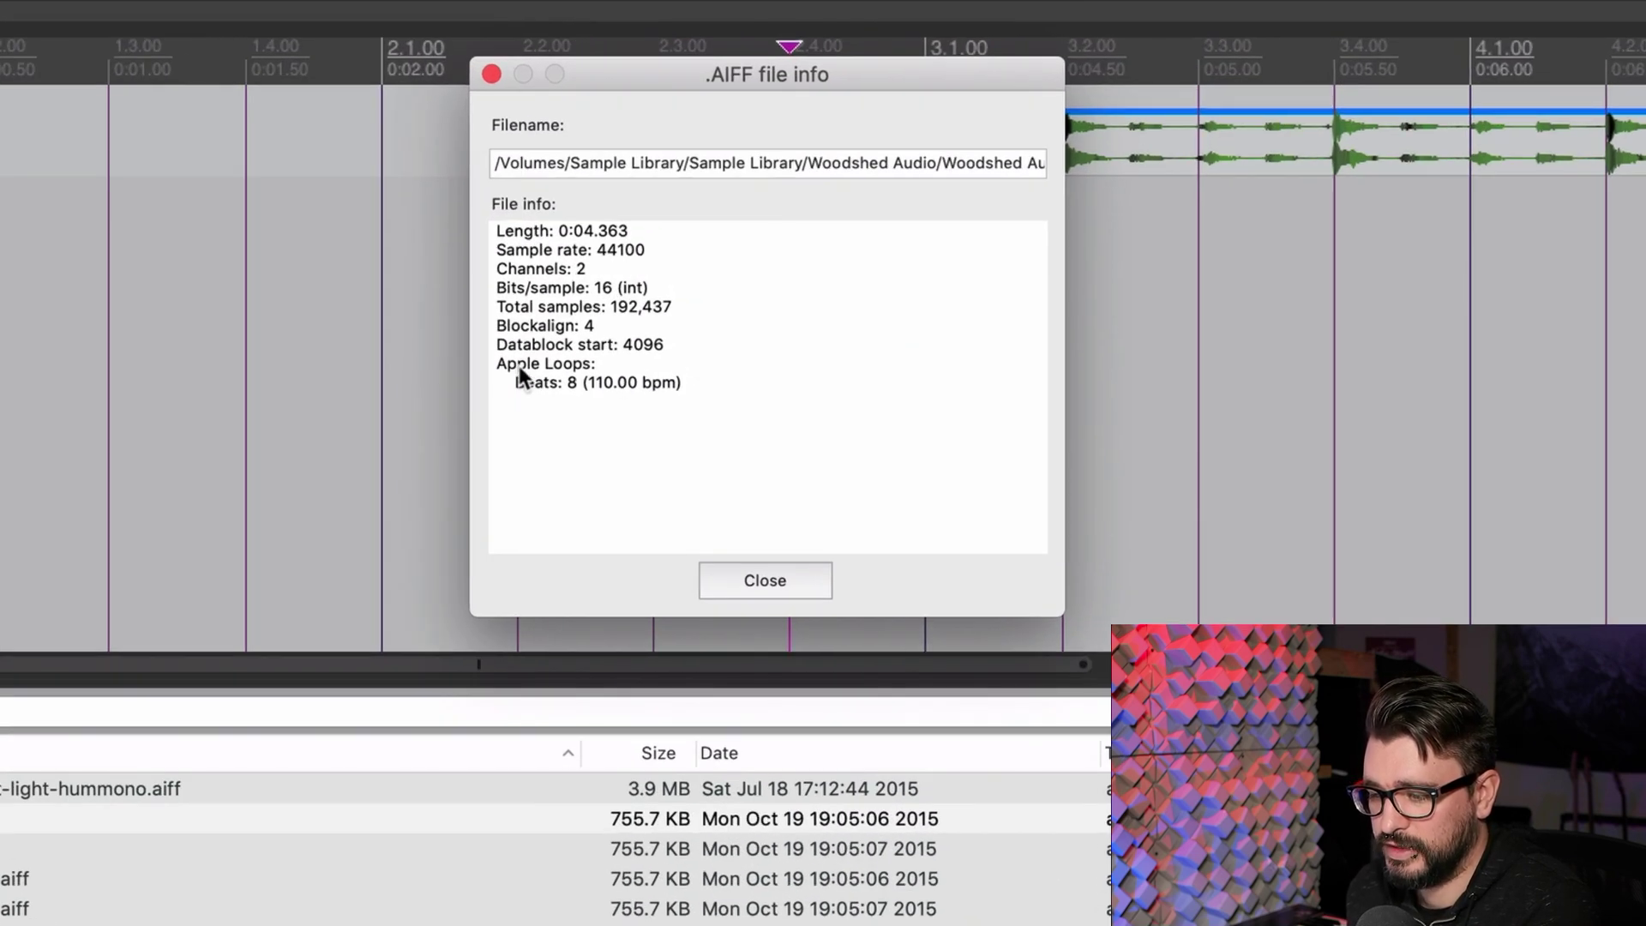
{"action": "left_click_drag", "start_coordinate": [518, 367], "coordinate": [699, 383]}
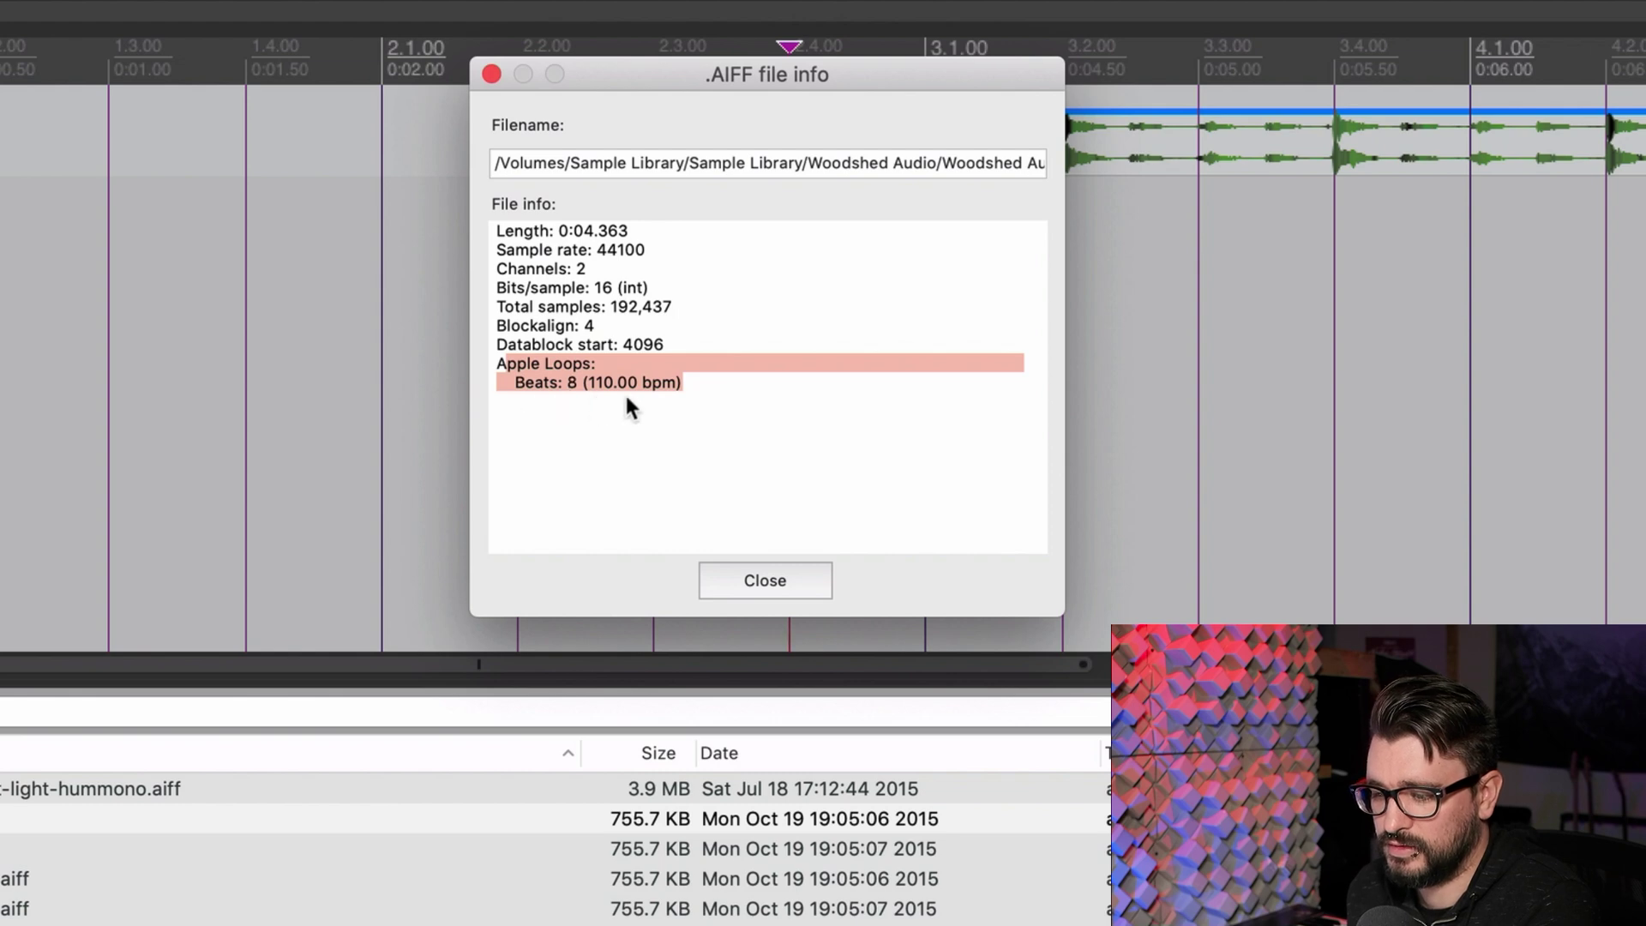
{"action": "left_click", "coordinate": [645, 459]}
{"action": "left_click", "coordinate": [764, 580]}
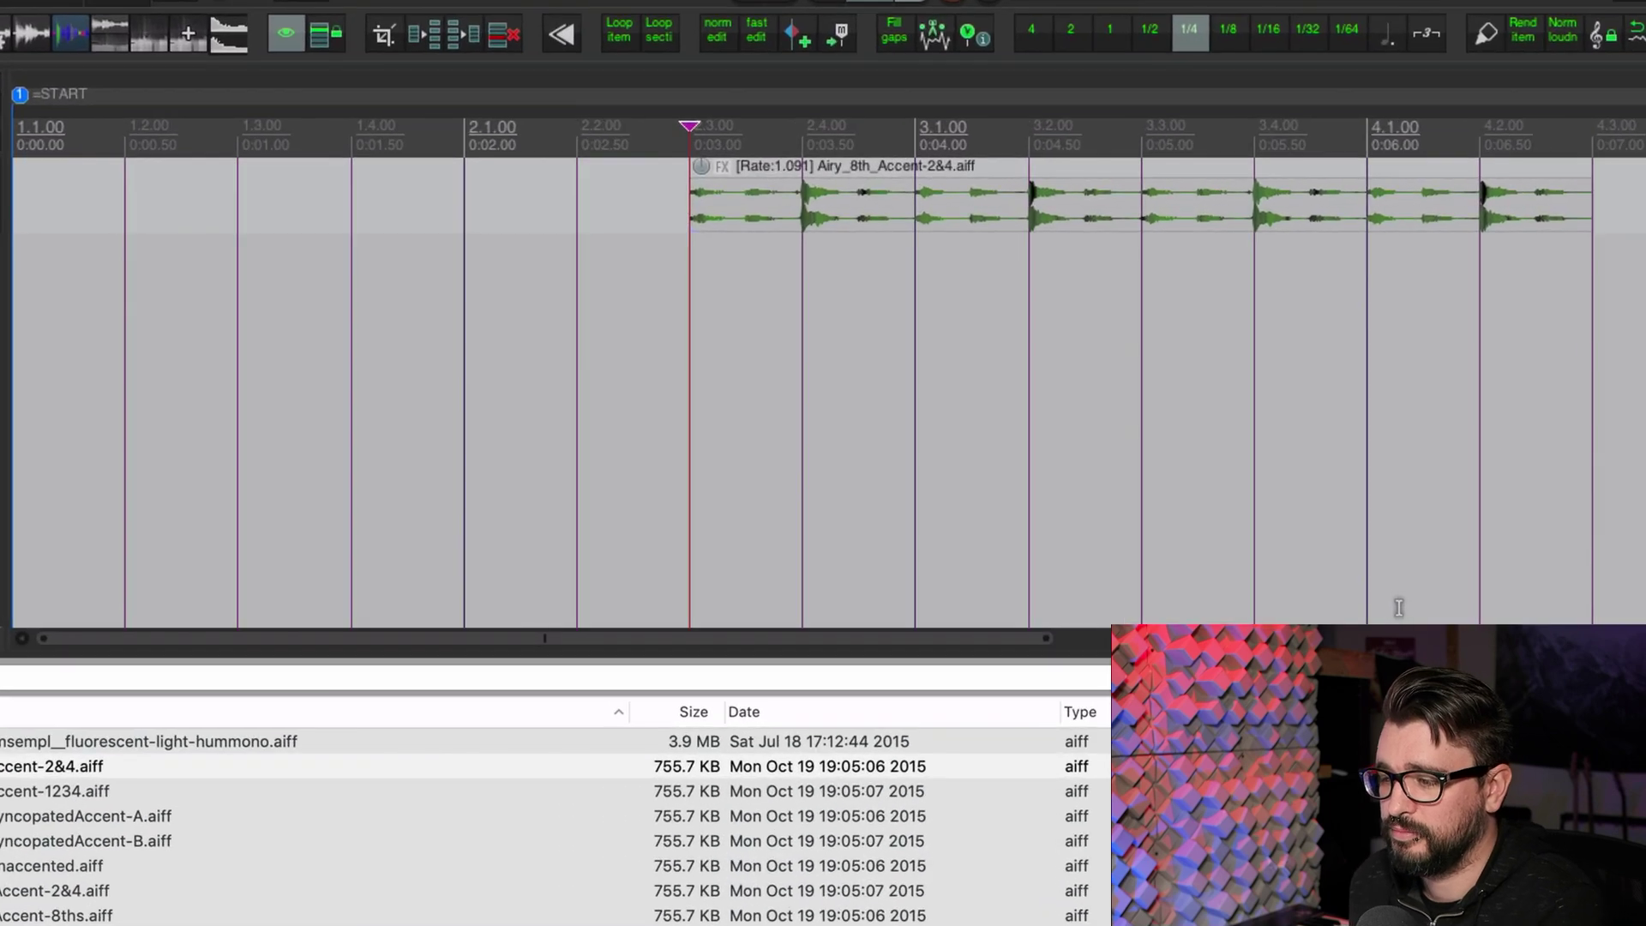
- Move the 8th loop to bar 2, then add Airy_16th_Accent-8ths.aiff untempo-matched at 2.1.00 on track 2
{"action": "left_click_drag", "start_coordinate": [855, 182], "coordinate": [491, 202]}
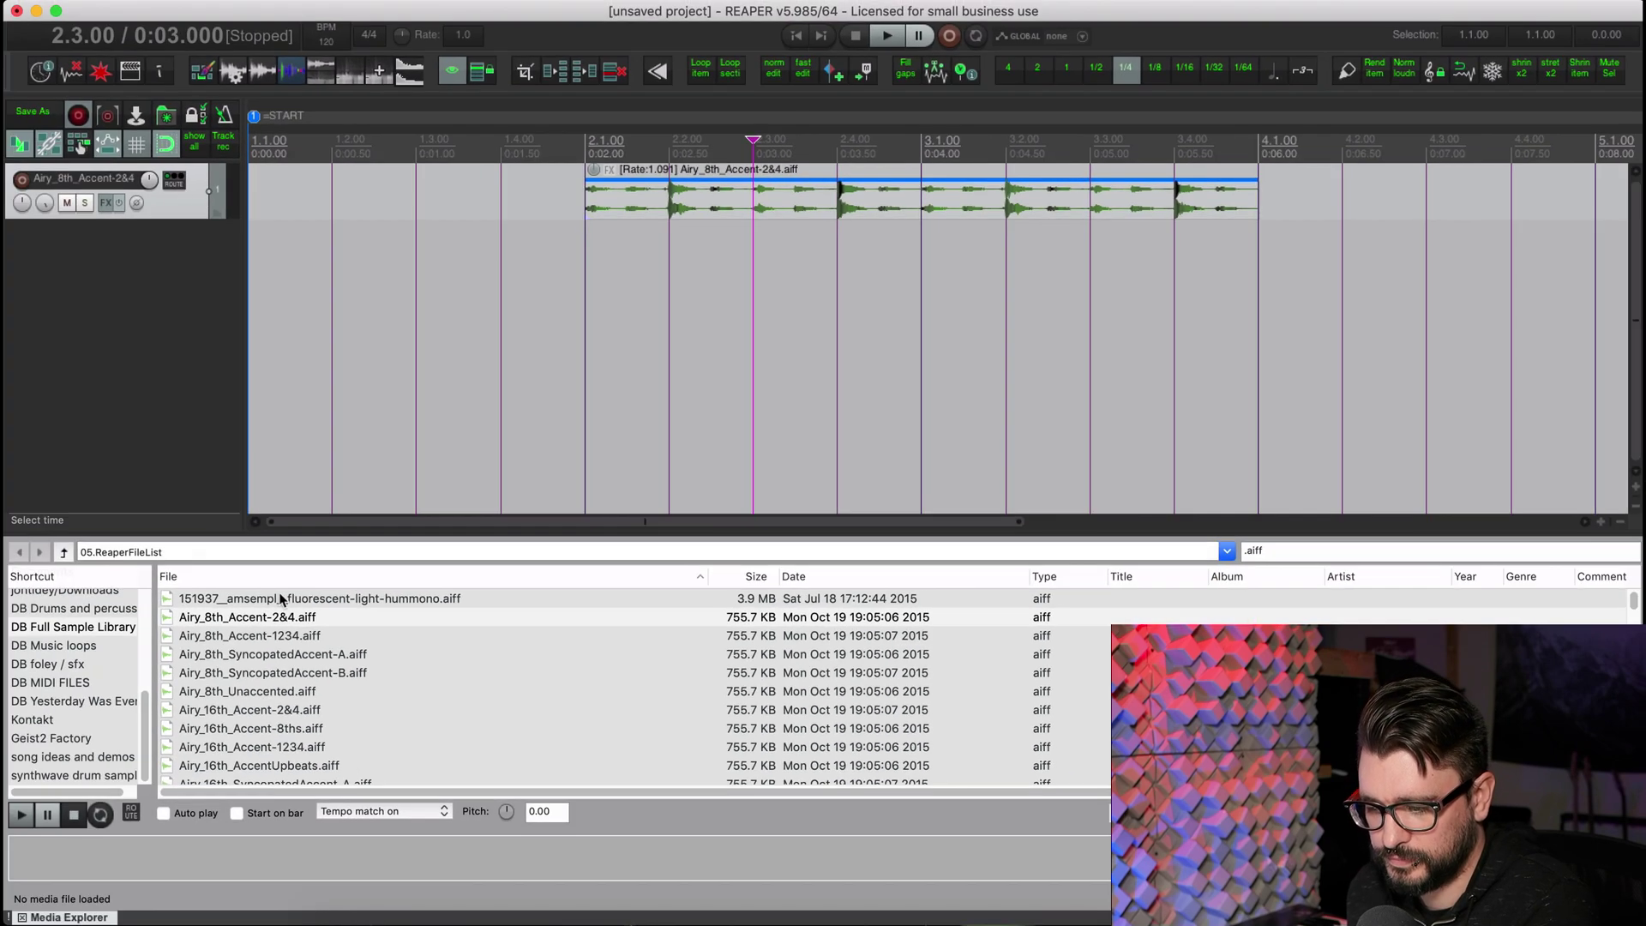
{"action": "left_click", "coordinate": [166, 925]}
{"action": "left_click", "coordinate": [391, 811]}
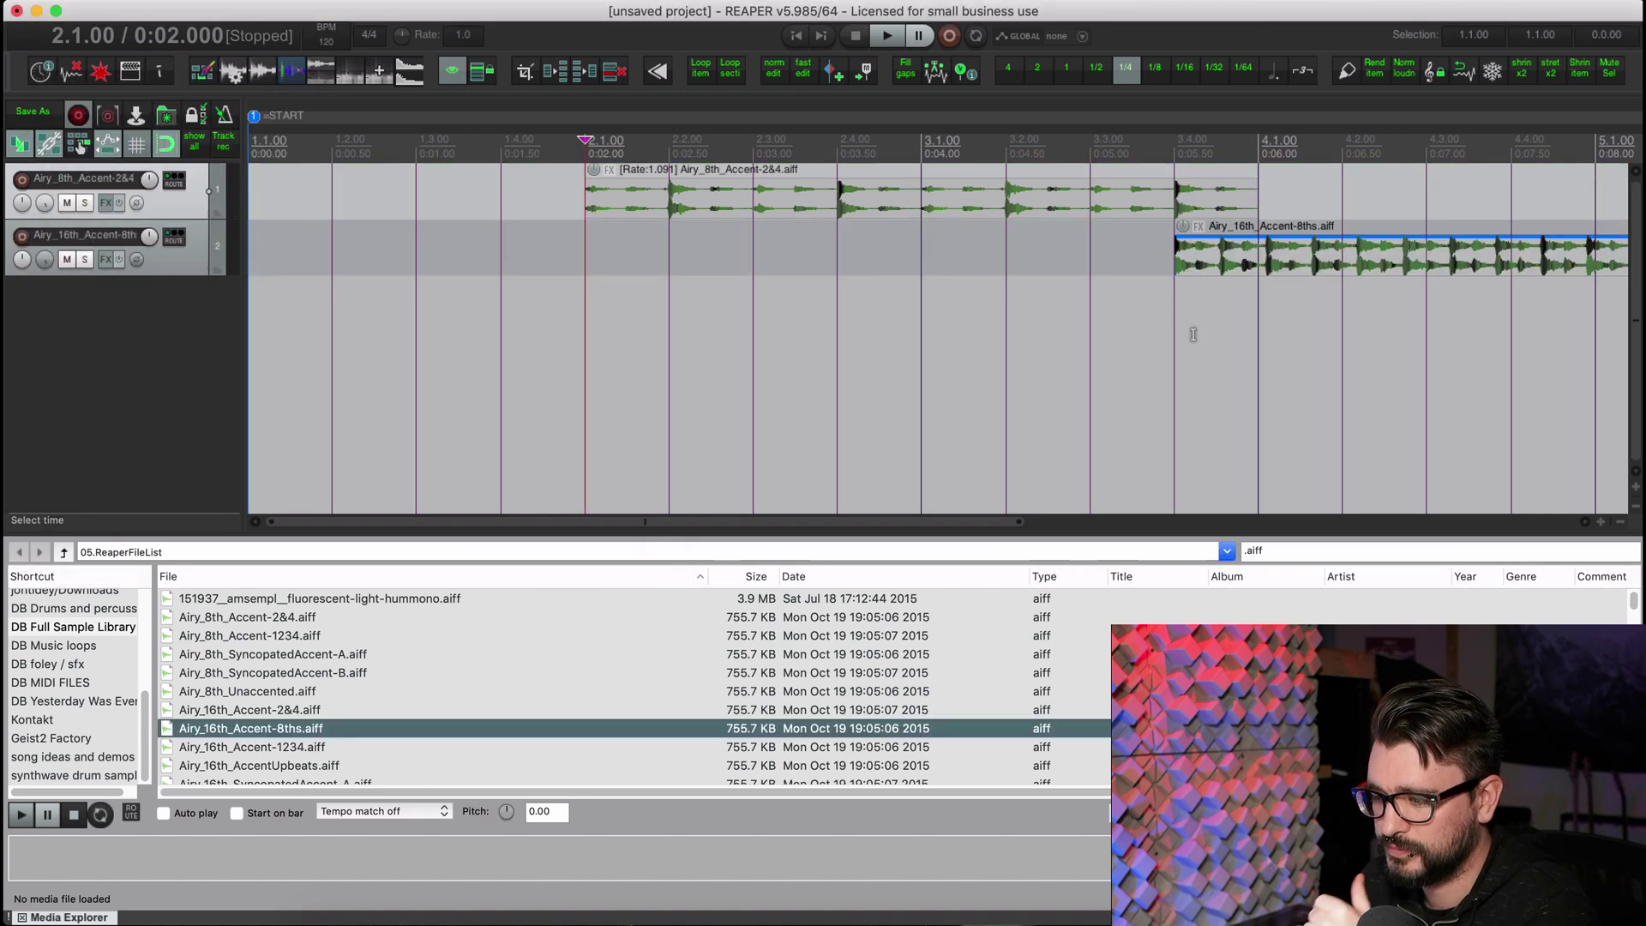
{"action": "left_click_drag", "start_coordinate": [1273, 249], "coordinate": [776, 257]}
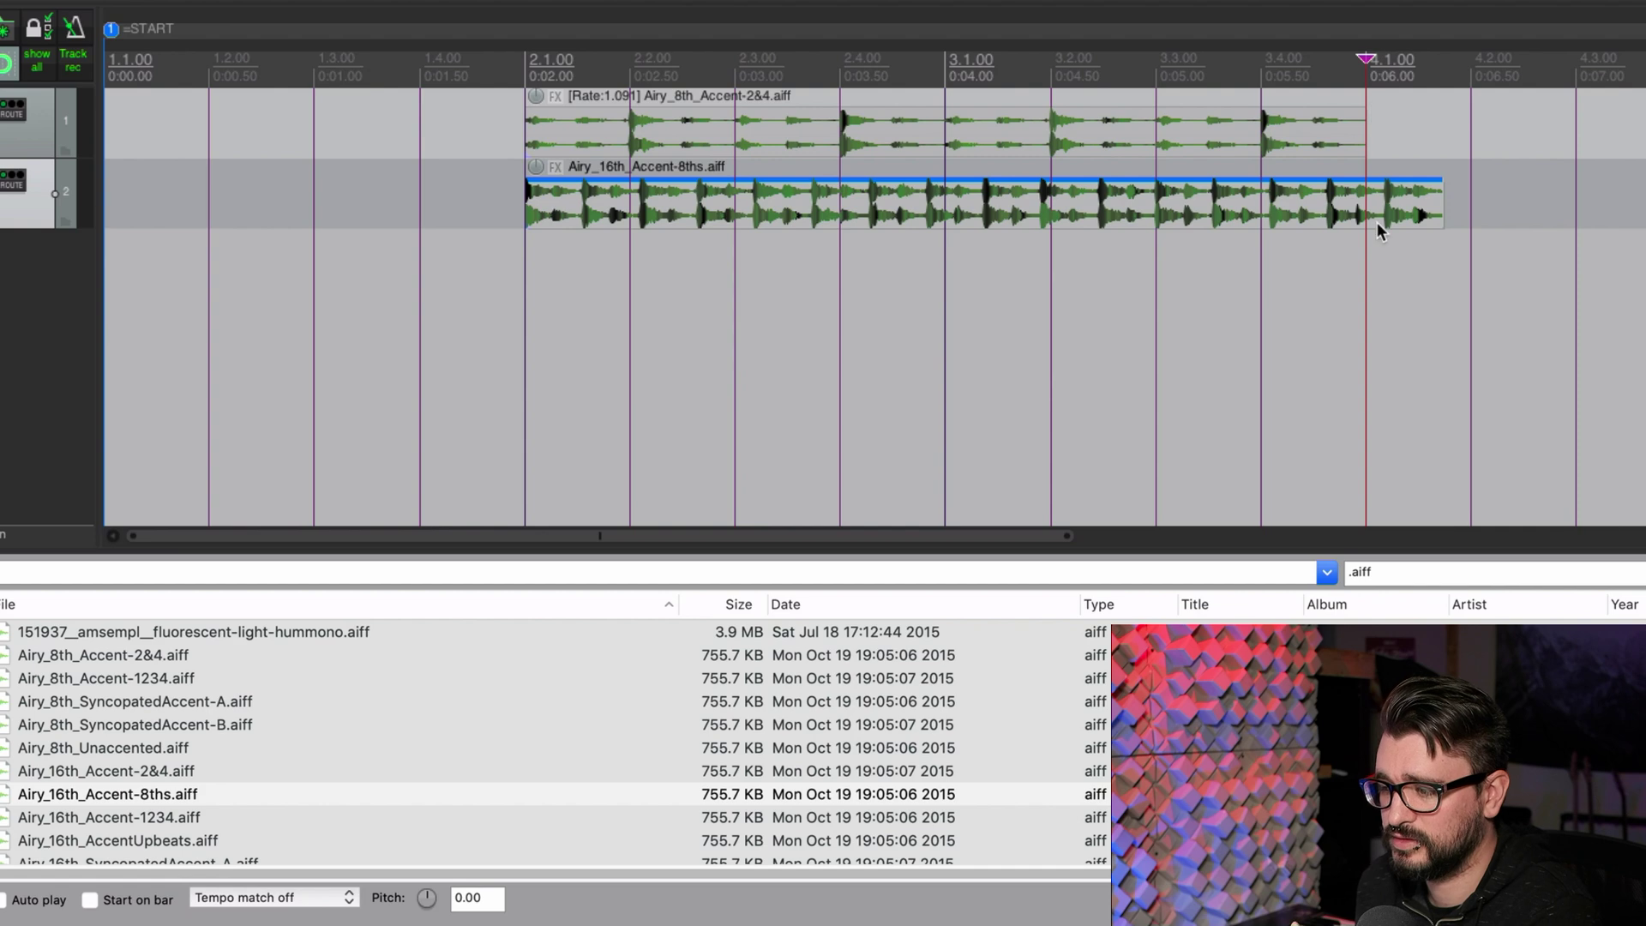
{"action": "left_click_drag", "start_coordinate": [868, 202], "coordinate": [867, 202]}
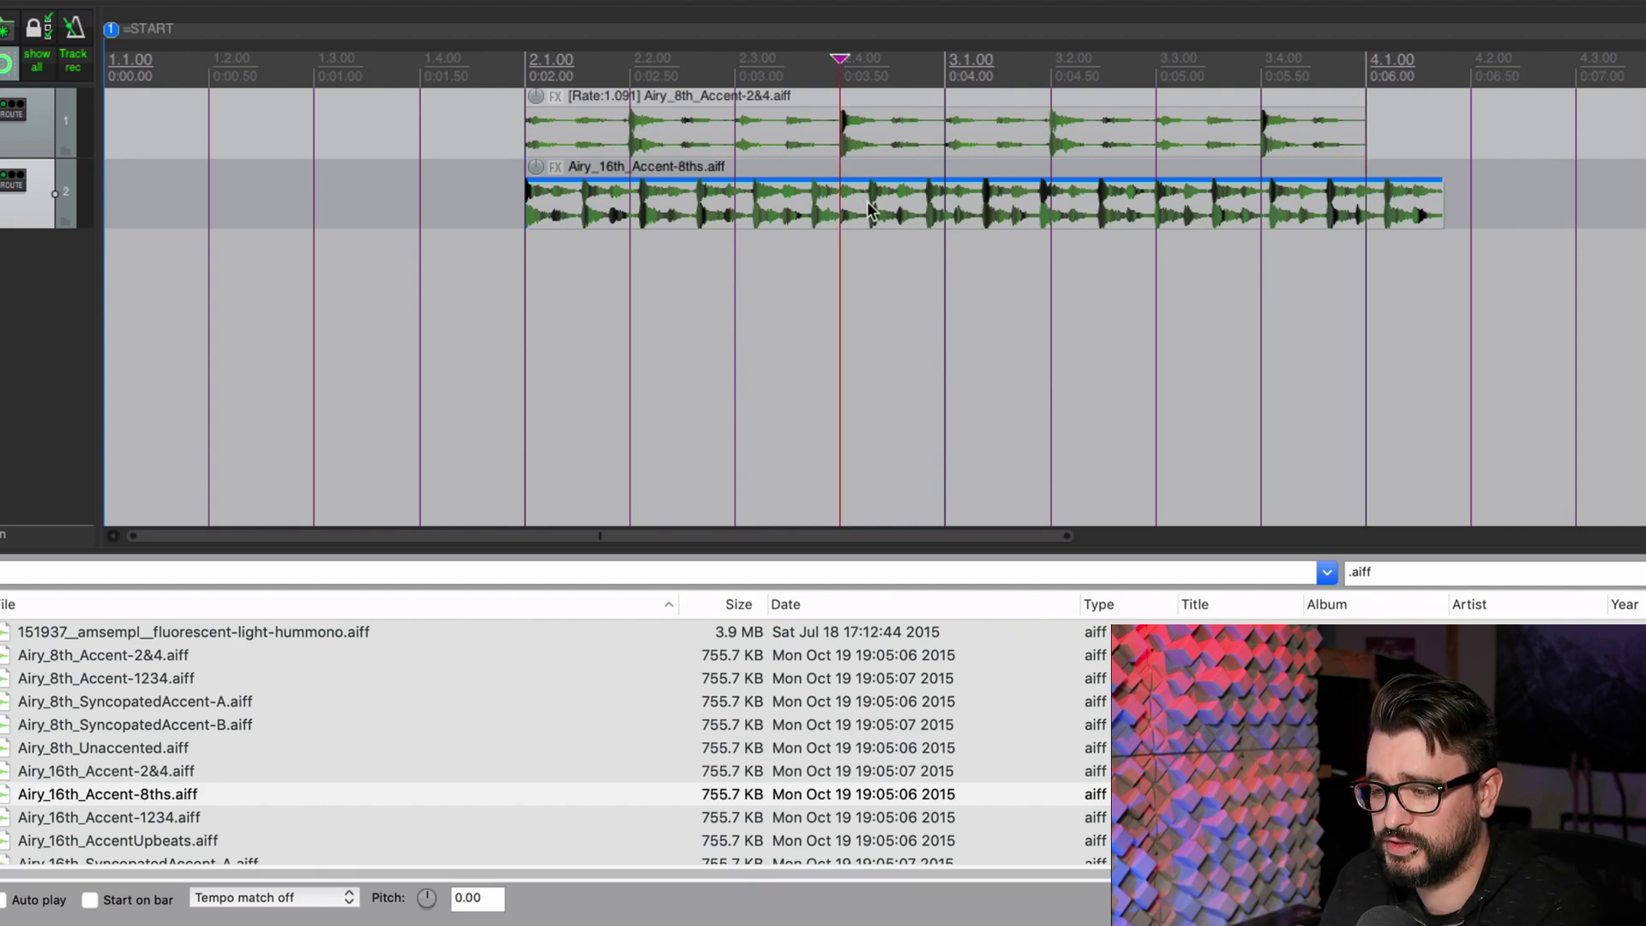
- Set Airy_16th_Accent-8ths.aiff's source tempo to 110 BPM so it plays at rate 1.091
{"action": "key", "text": "shift+slash"}
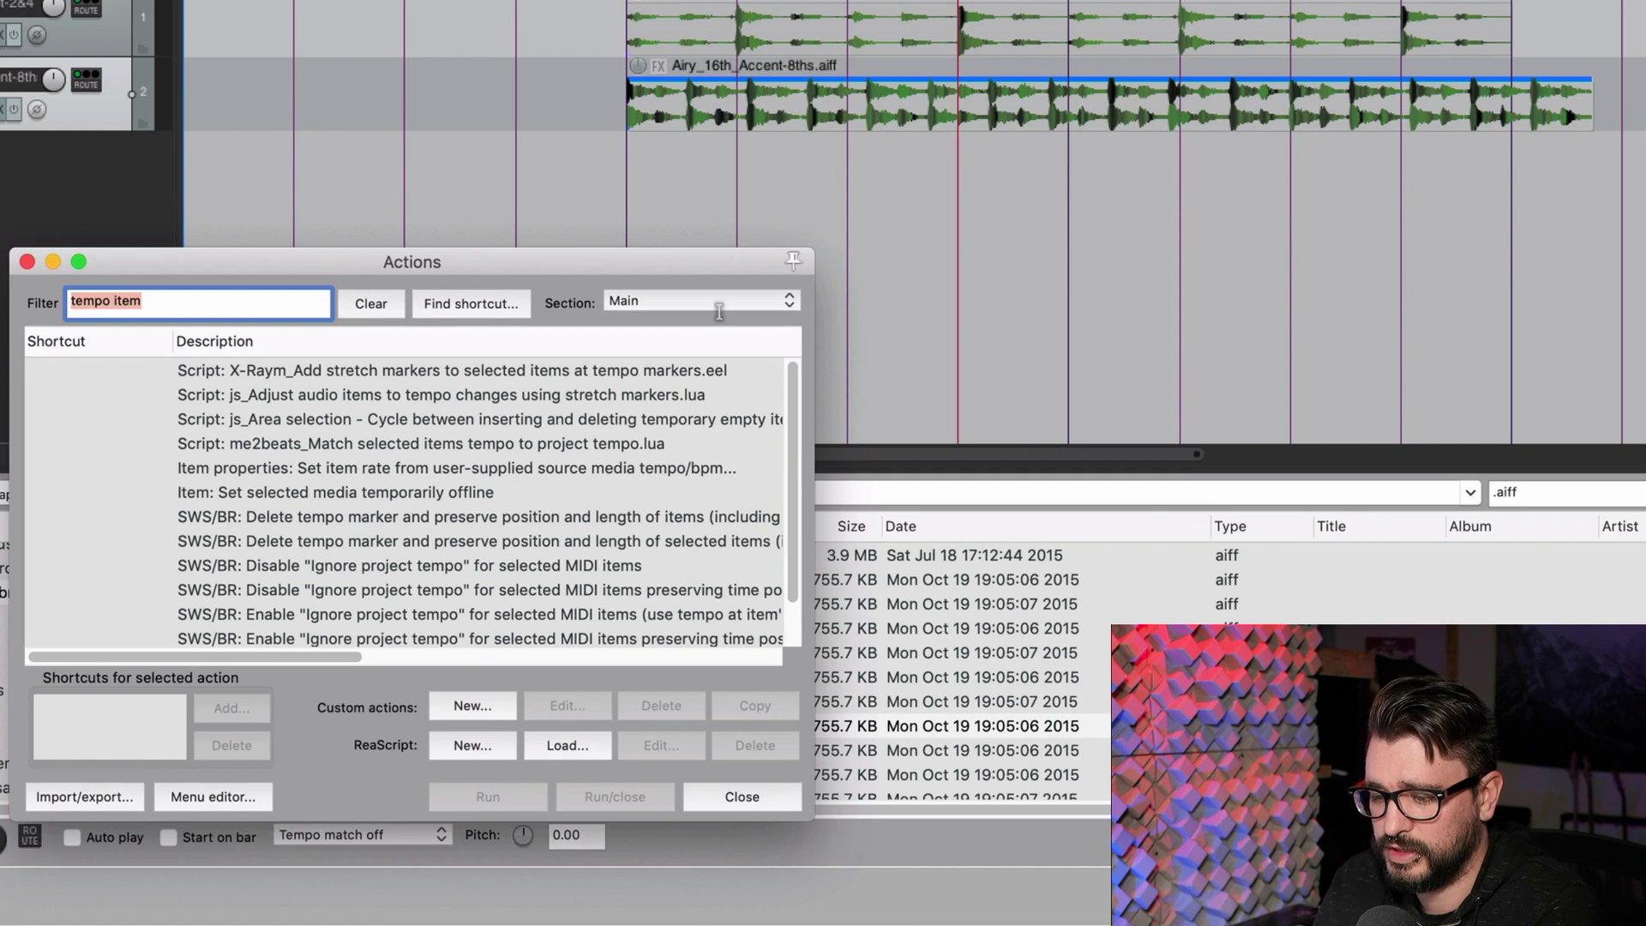
{"action": "left_click", "coordinate": [373, 471]}
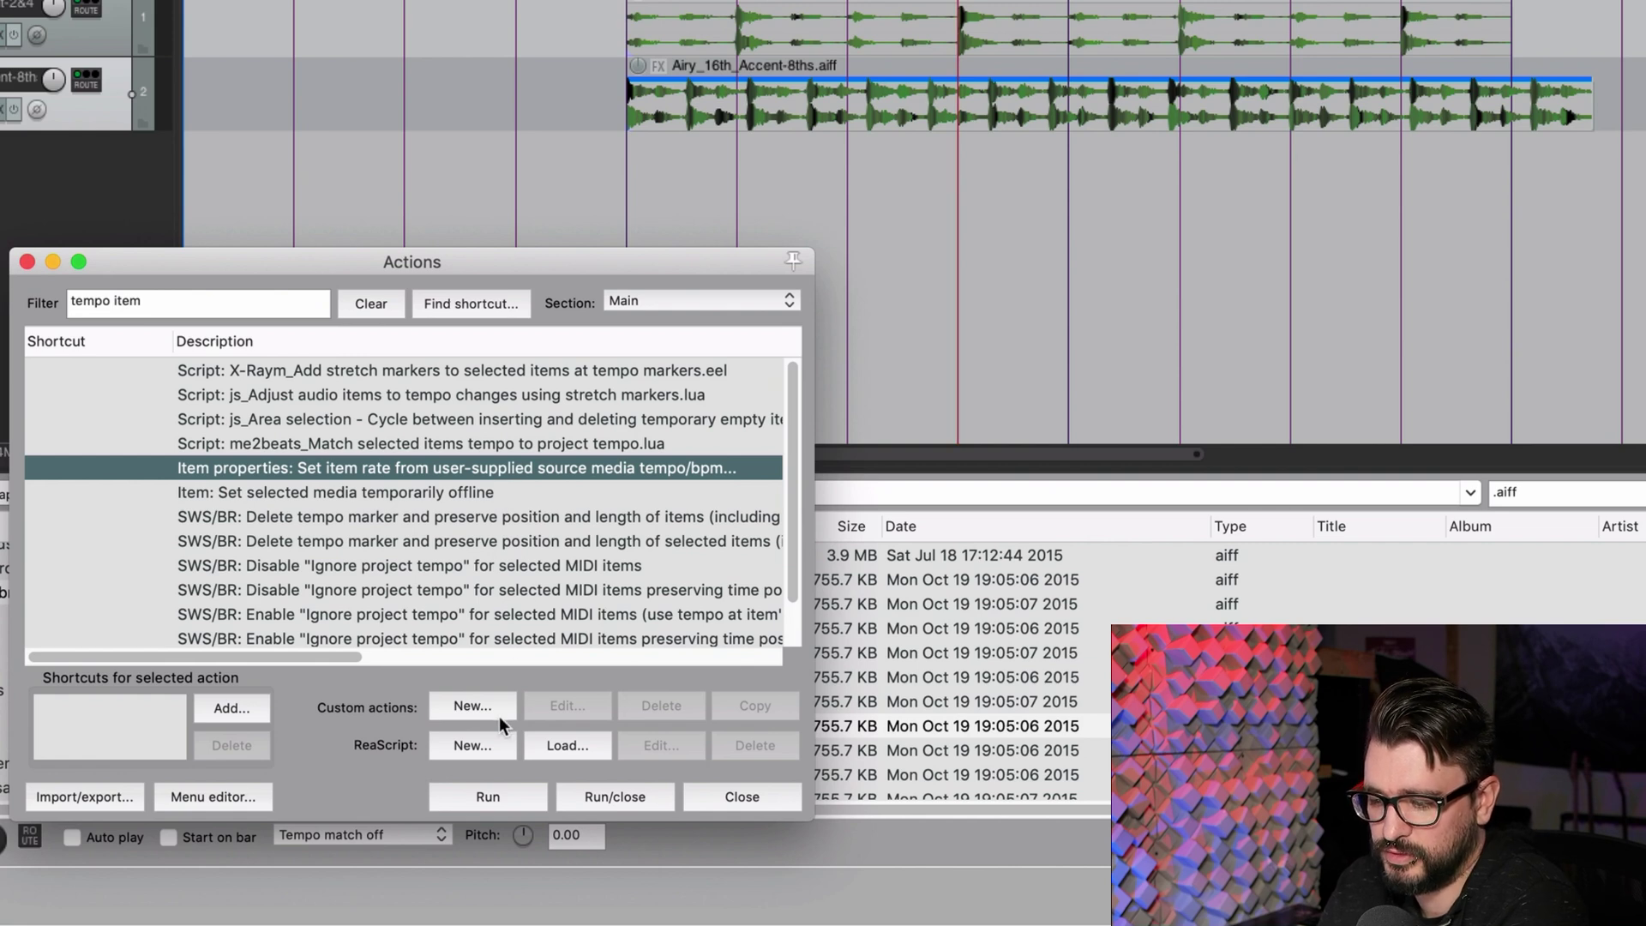
{"action": "left_click", "coordinate": [500, 793]}
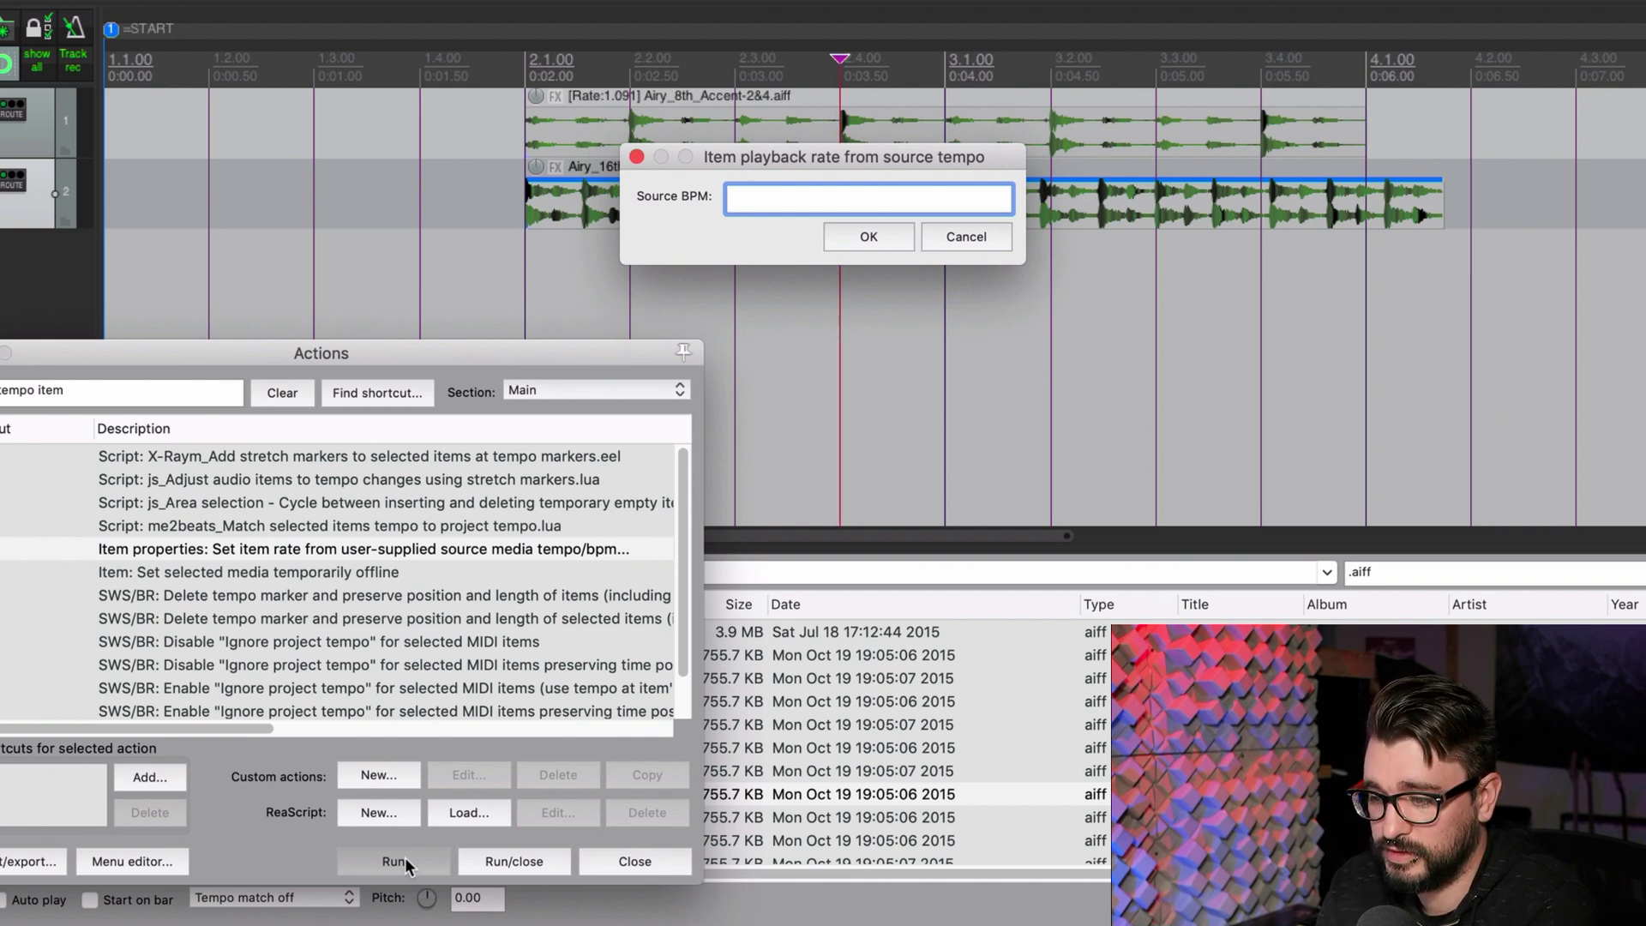
{"action": "type", "text": "110"}
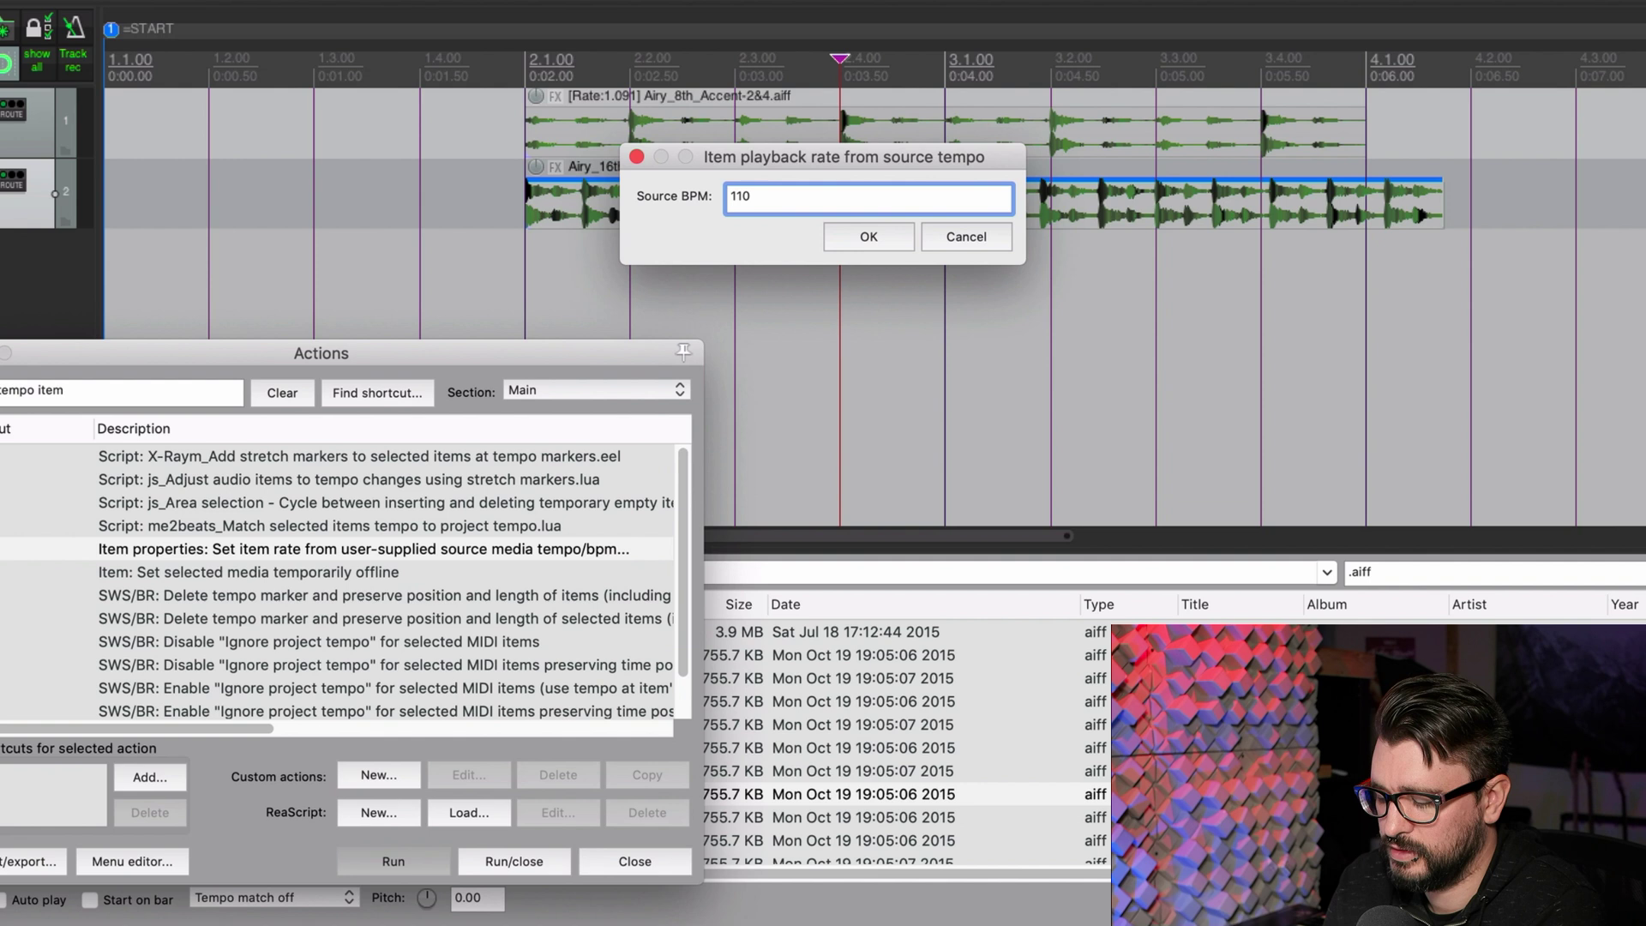
{"action": "key", "text": "Return"}
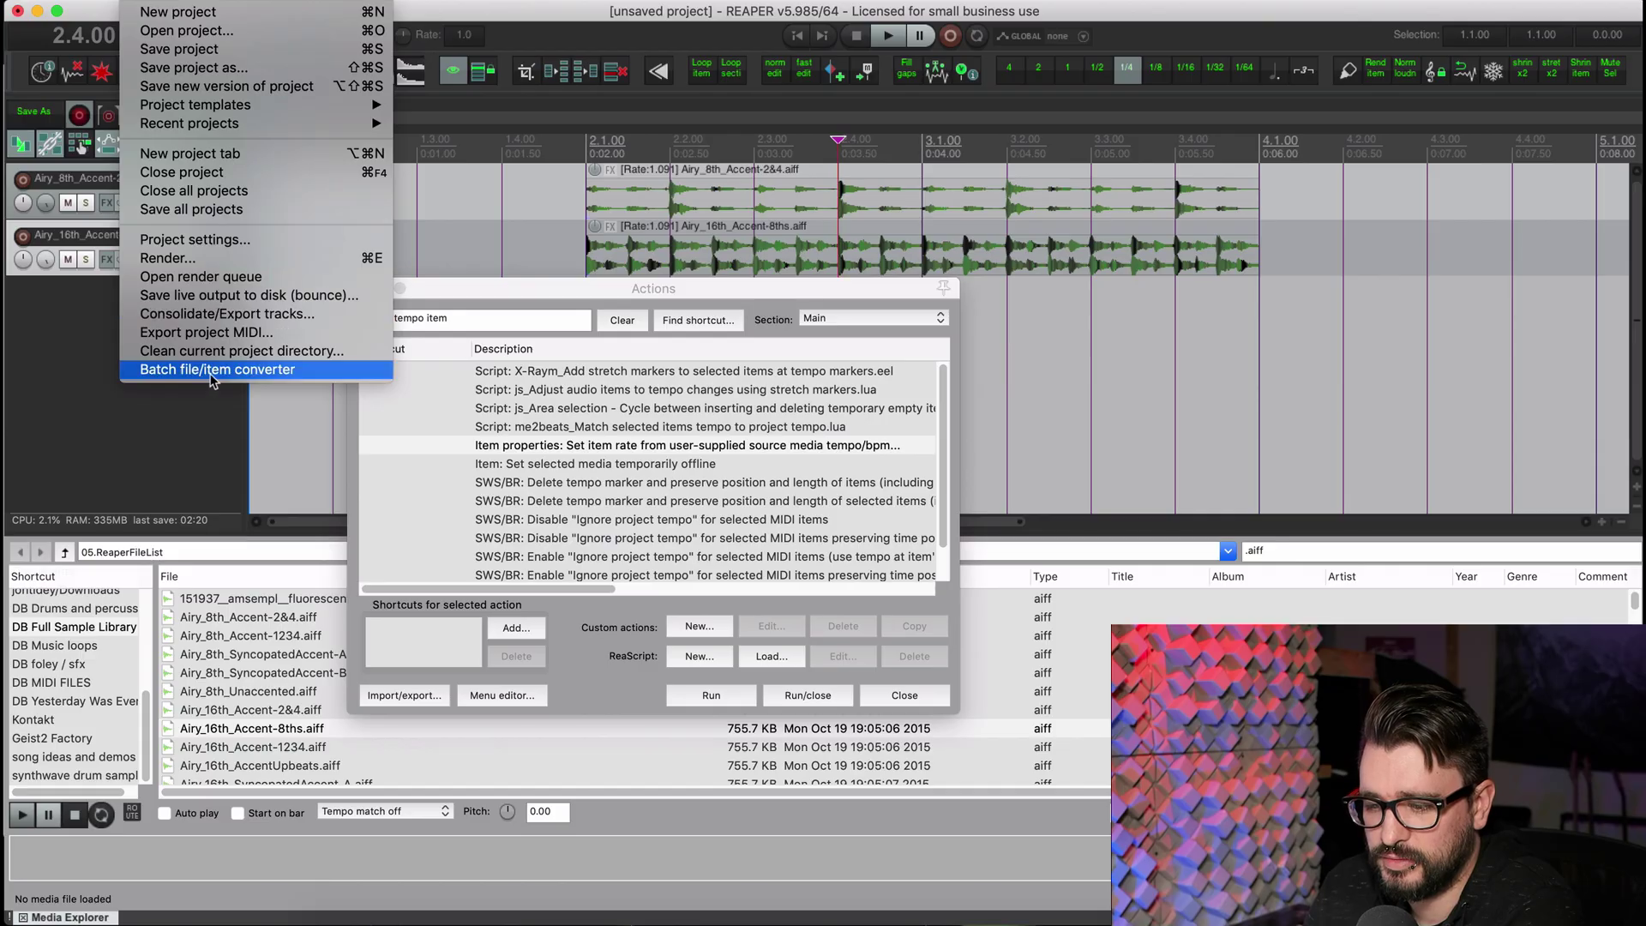
- Open the Batch file/item converter and enable Preserve source start time
{"action": "left_click", "coordinate": [213, 371]}
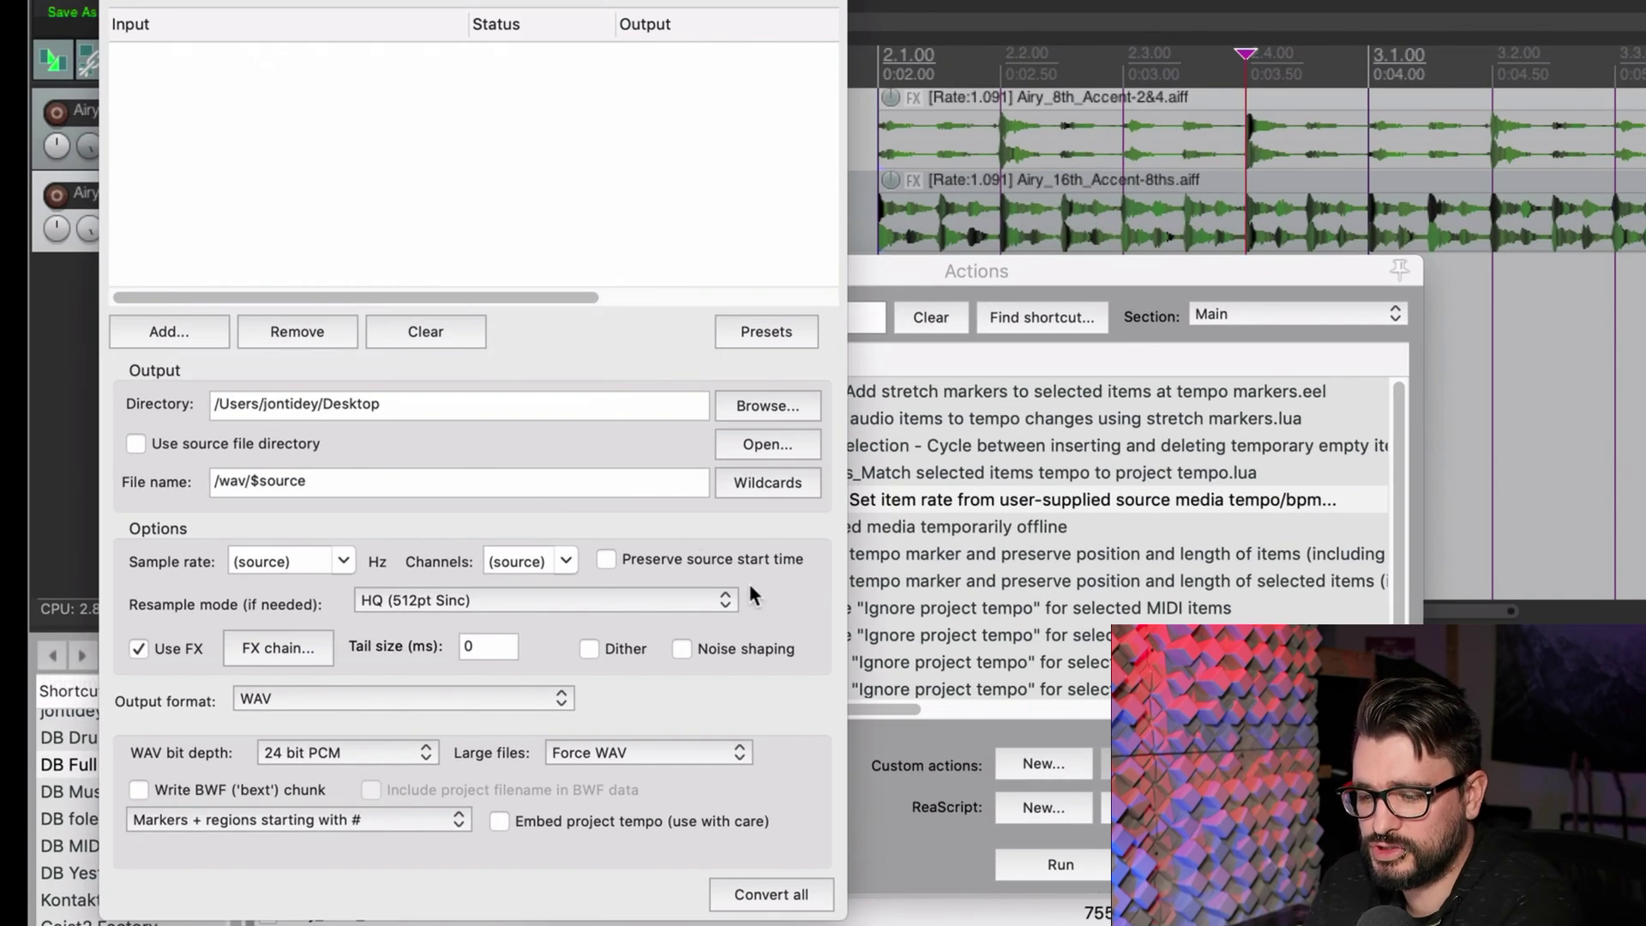
{"action": "left_click", "coordinate": [644, 558]}
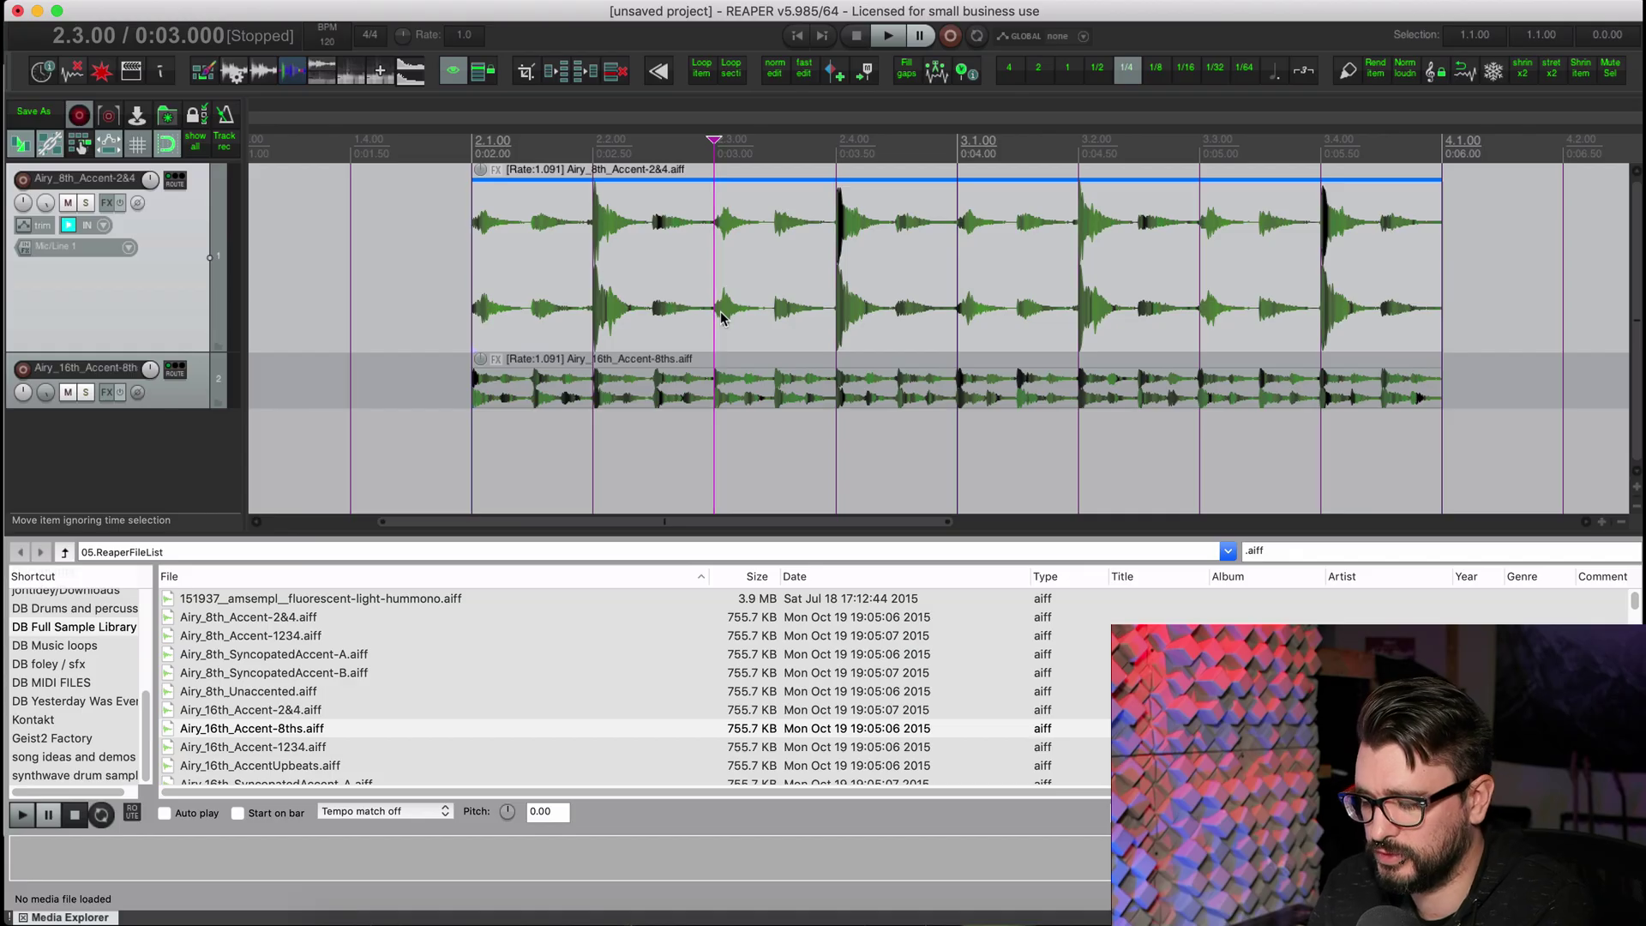
- Assign Opt+Ctrl left drag on Media item to Move item contents (Just move) in Mouse Modifiers
{"action": "key", "text": "super+comma"}
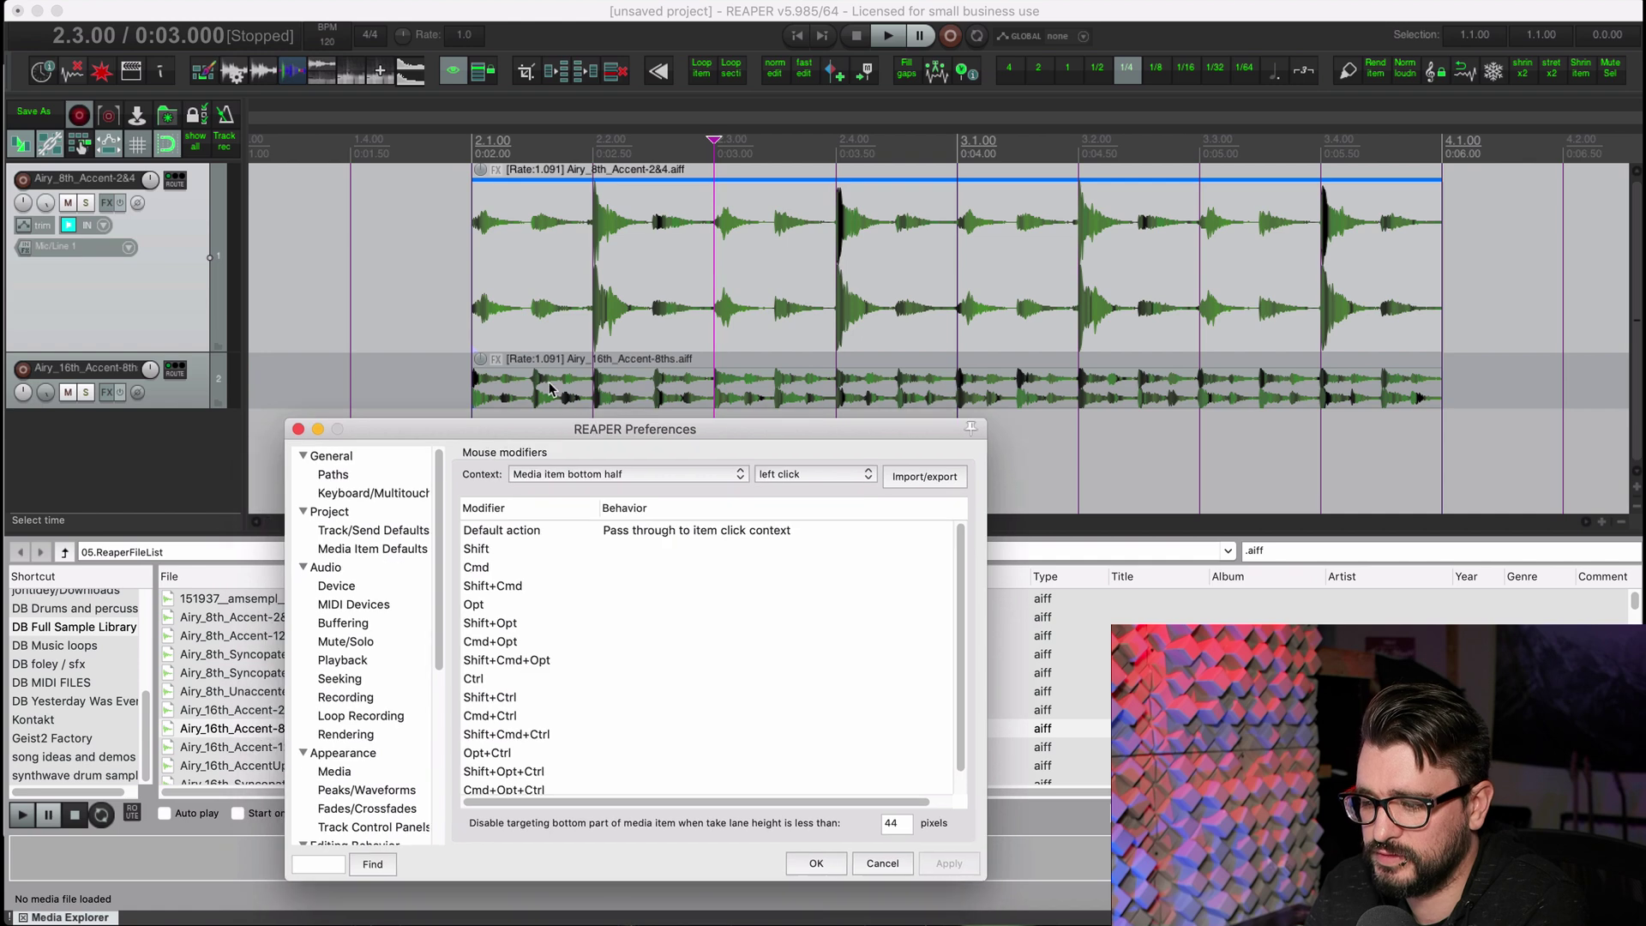
{"action": "scroll", "coordinate": [128, 468], "scroll_direction": "down", "scroll_amount": 5}
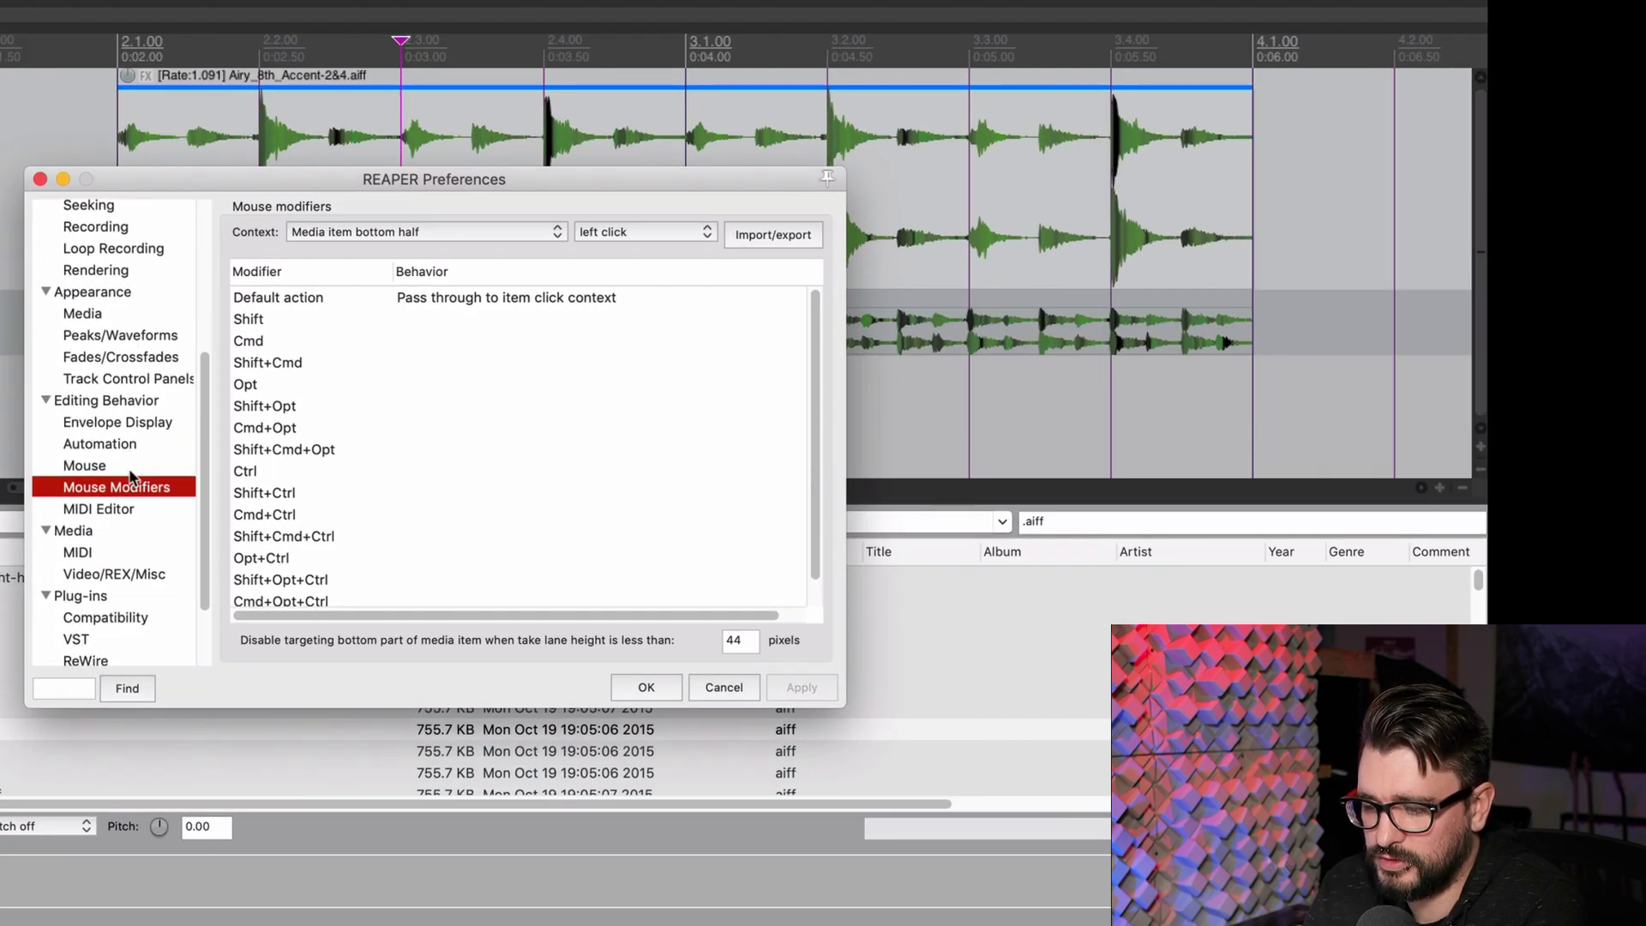
{"action": "left_click", "coordinate": [371, 233]}
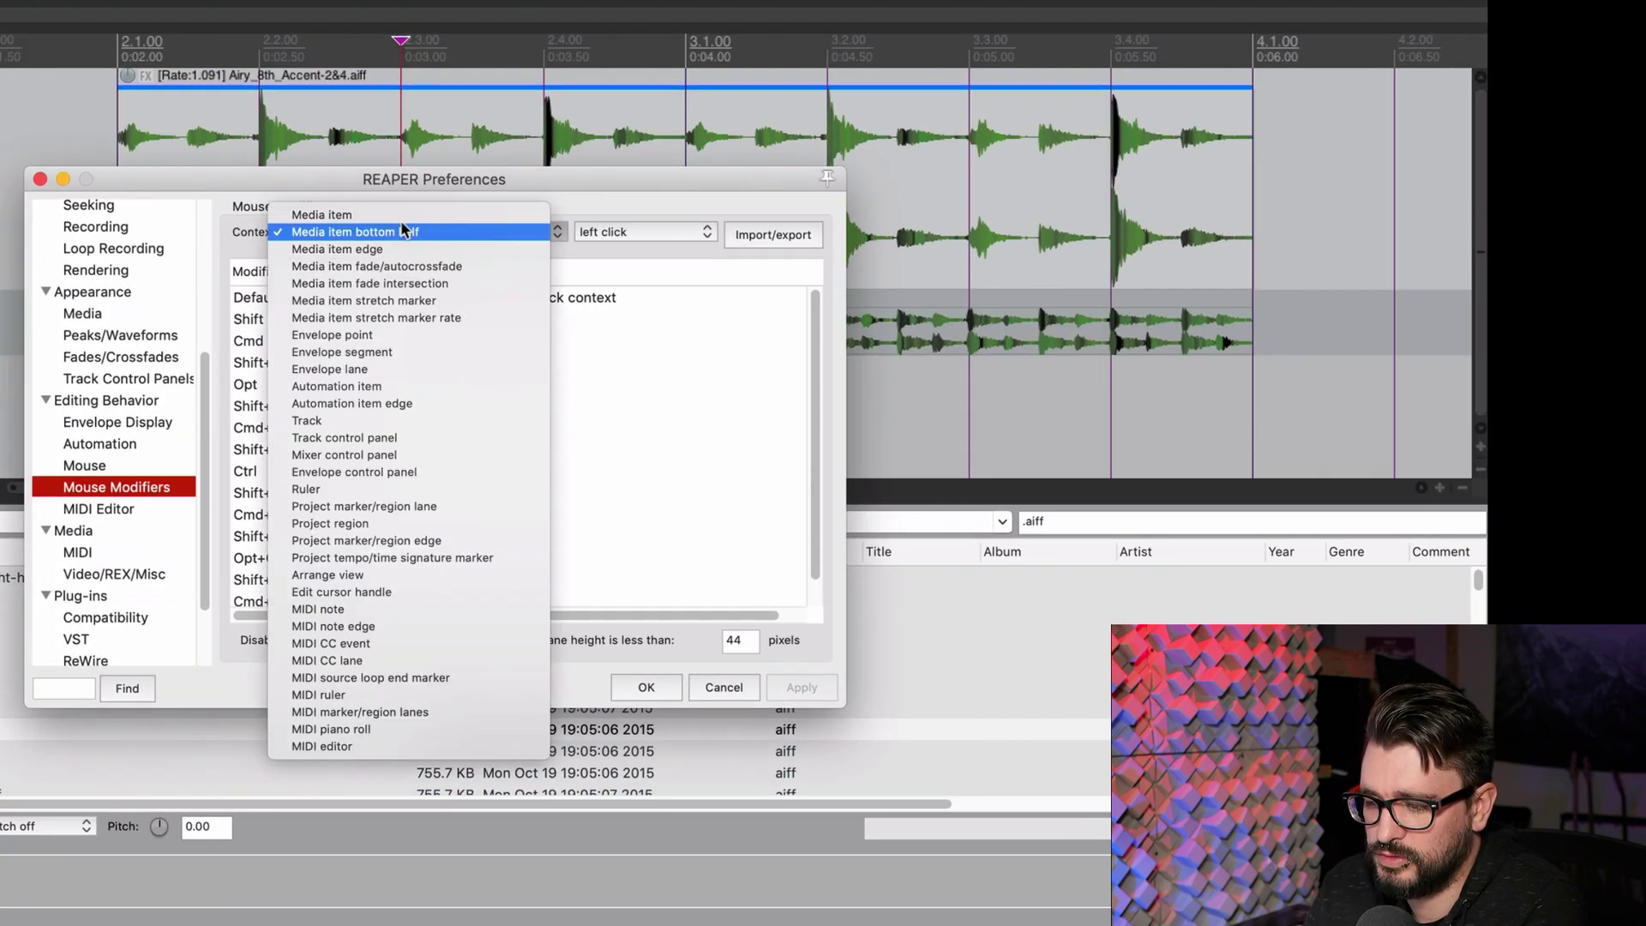
{"action": "left_click", "coordinate": [413, 214]}
{"action": "left_click", "coordinate": [602, 233]}
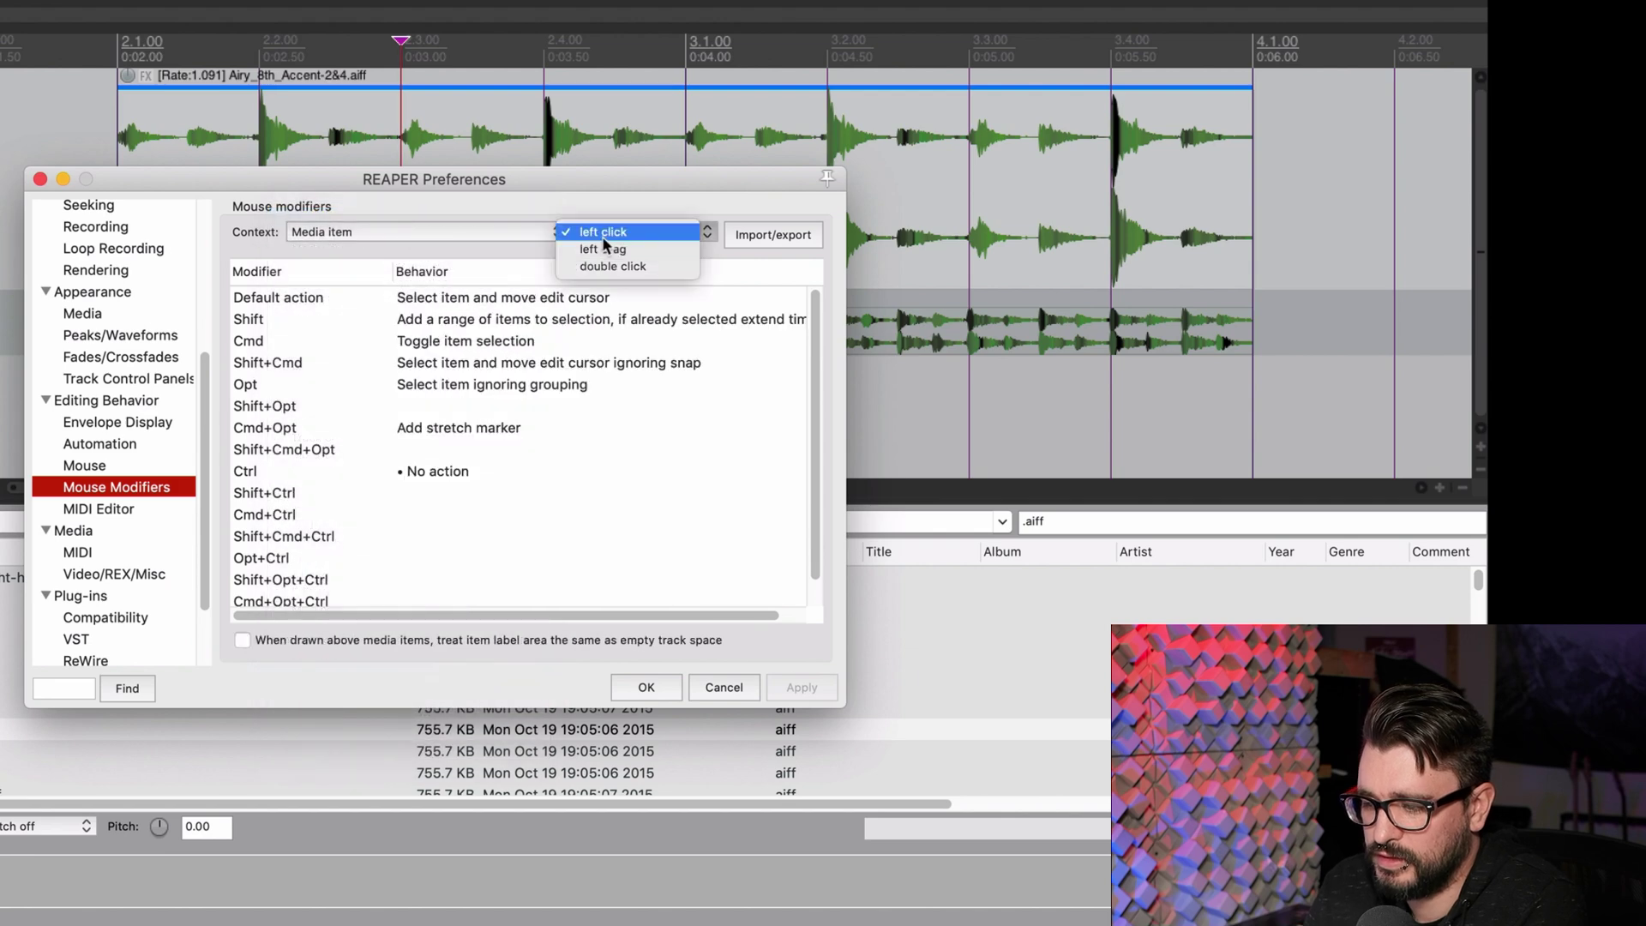
{"action": "left_click", "coordinate": [643, 247]}
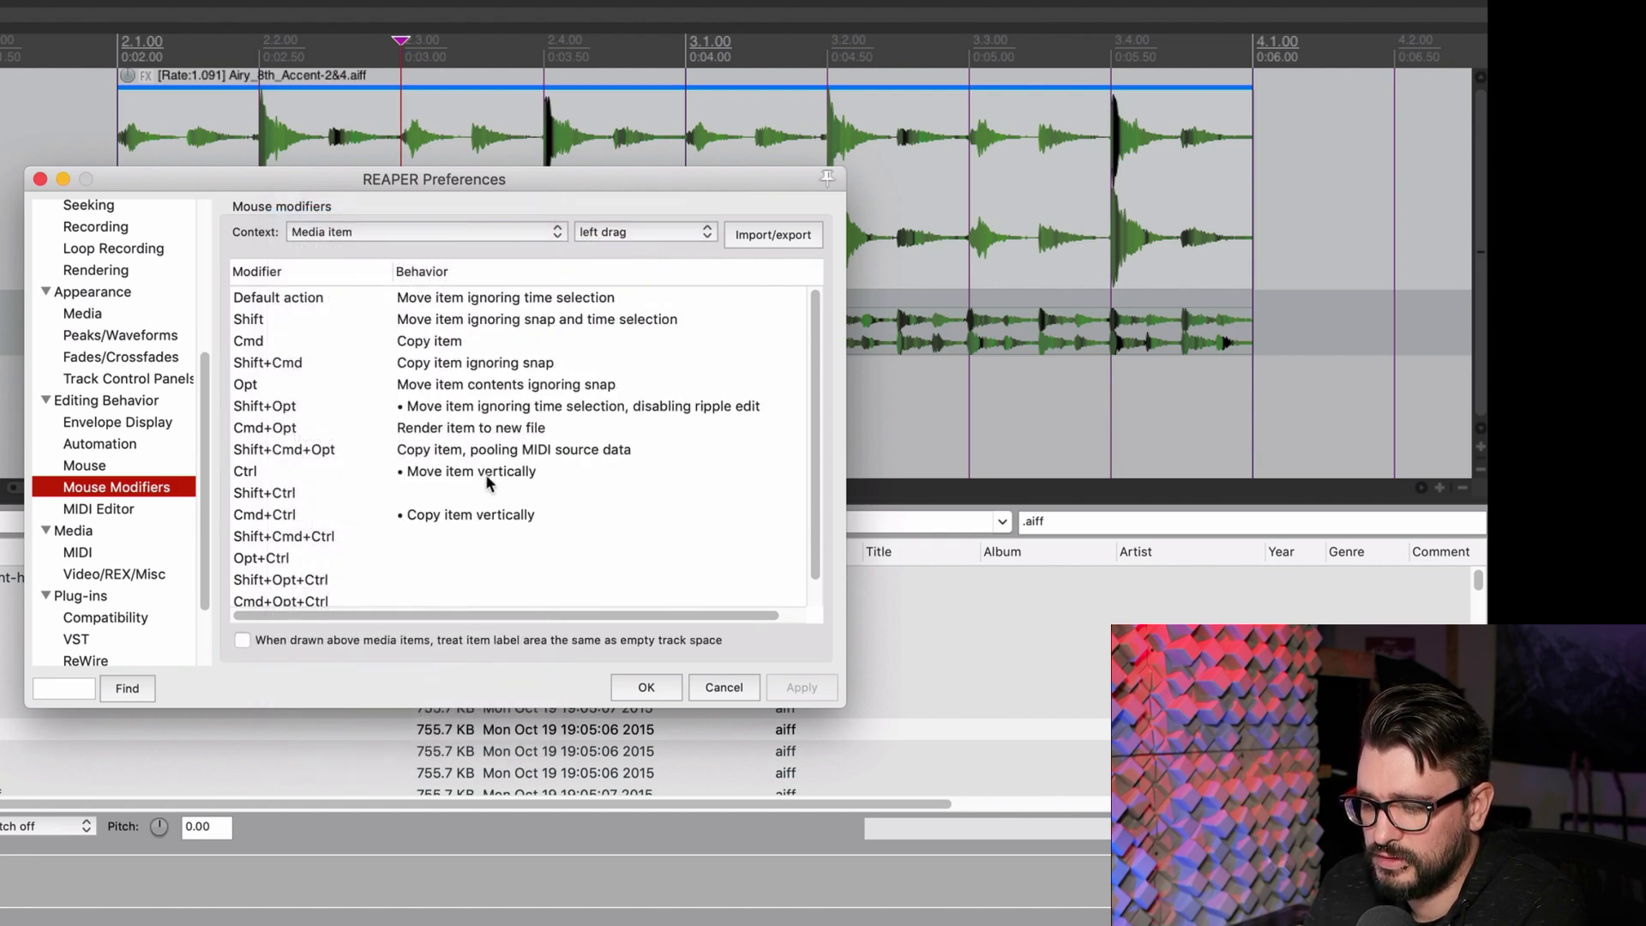
{"action": "scroll", "coordinate": [459, 549], "scroll_direction": "down", "scroll_amount": 1}
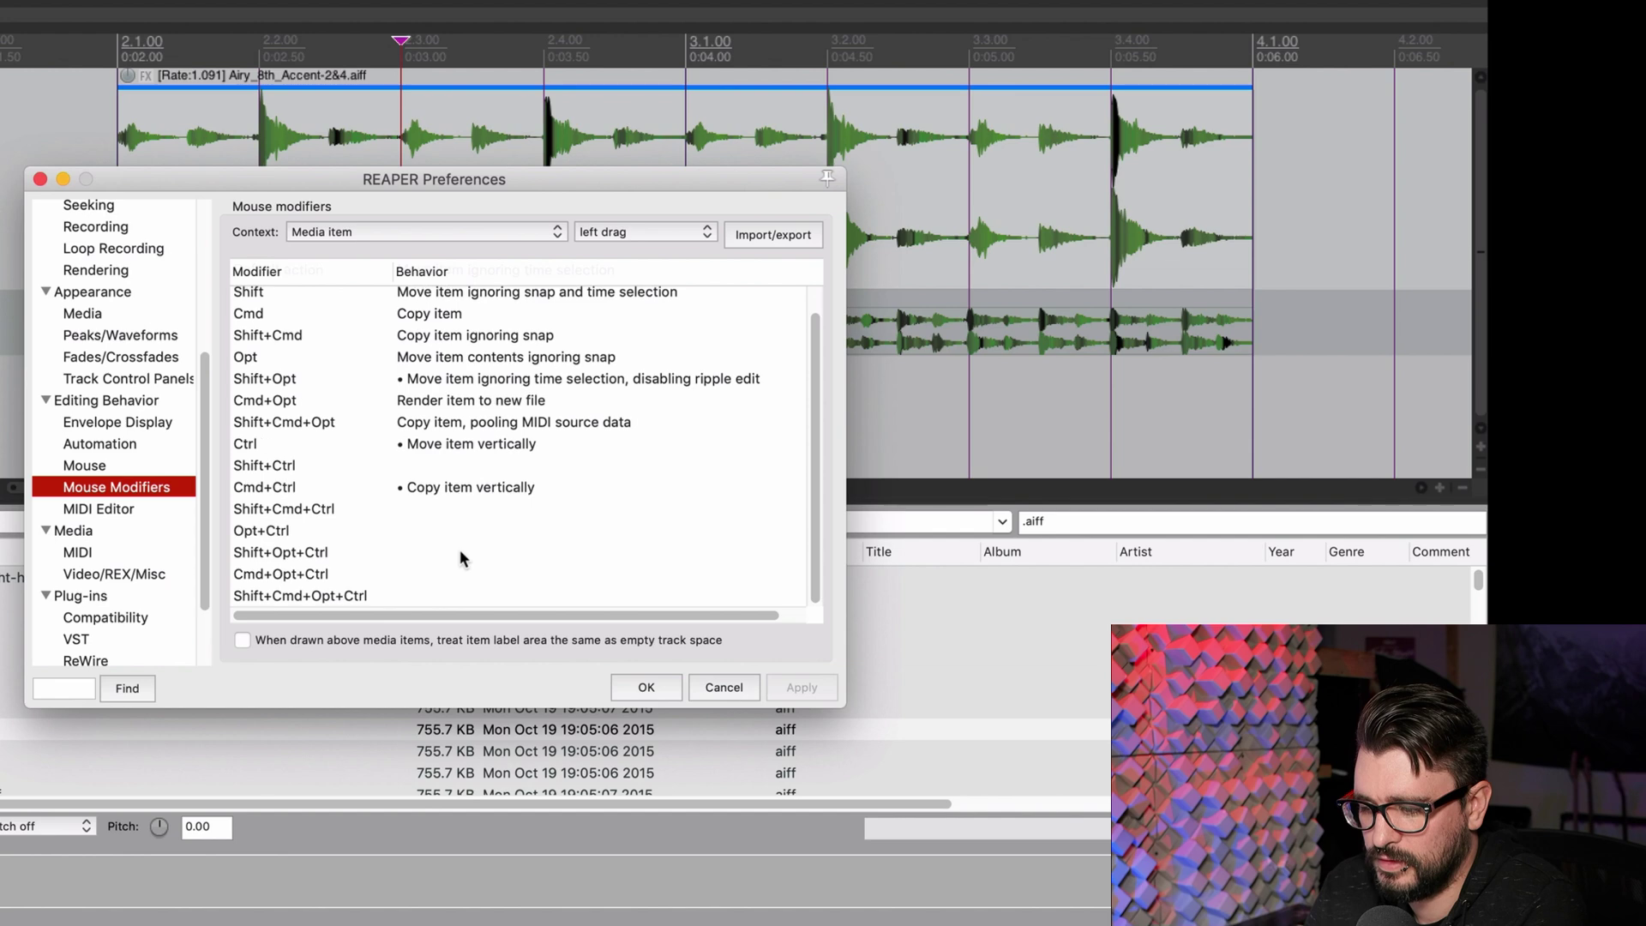
{"action": "left_click", "coordinate": [459, 548]}
{"action": "left_click", "coordinate": [493, 532]}
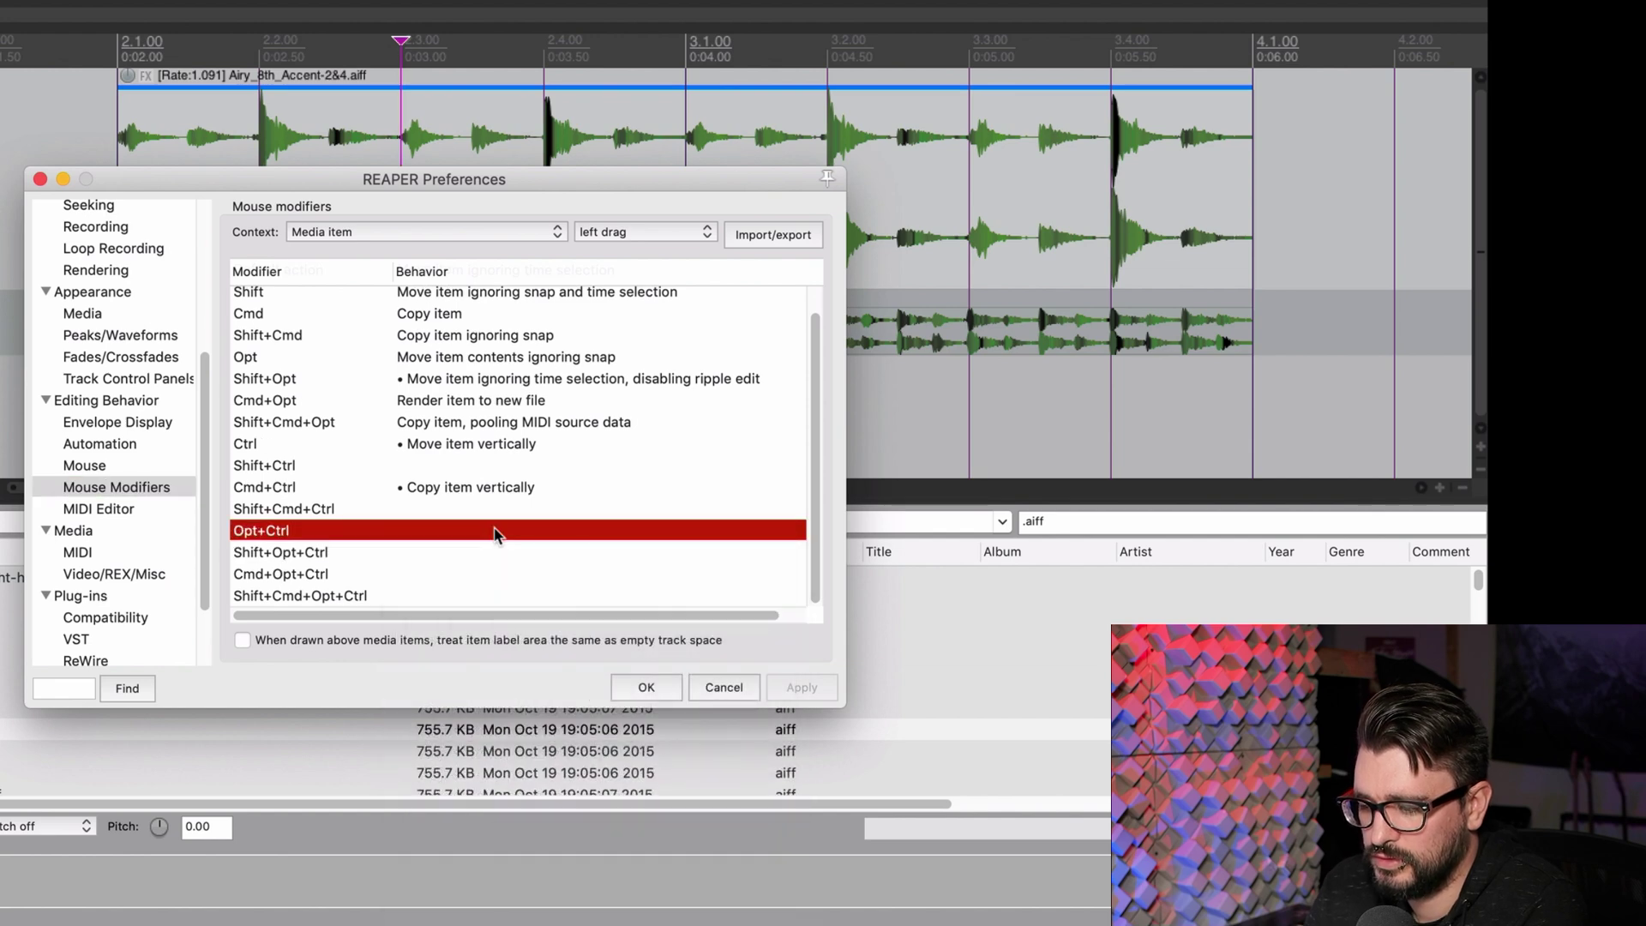
{"action": "left_click", "coordinate": [494, 533]}
{"action": "mouse_move", "coordinate": [527, 645]}
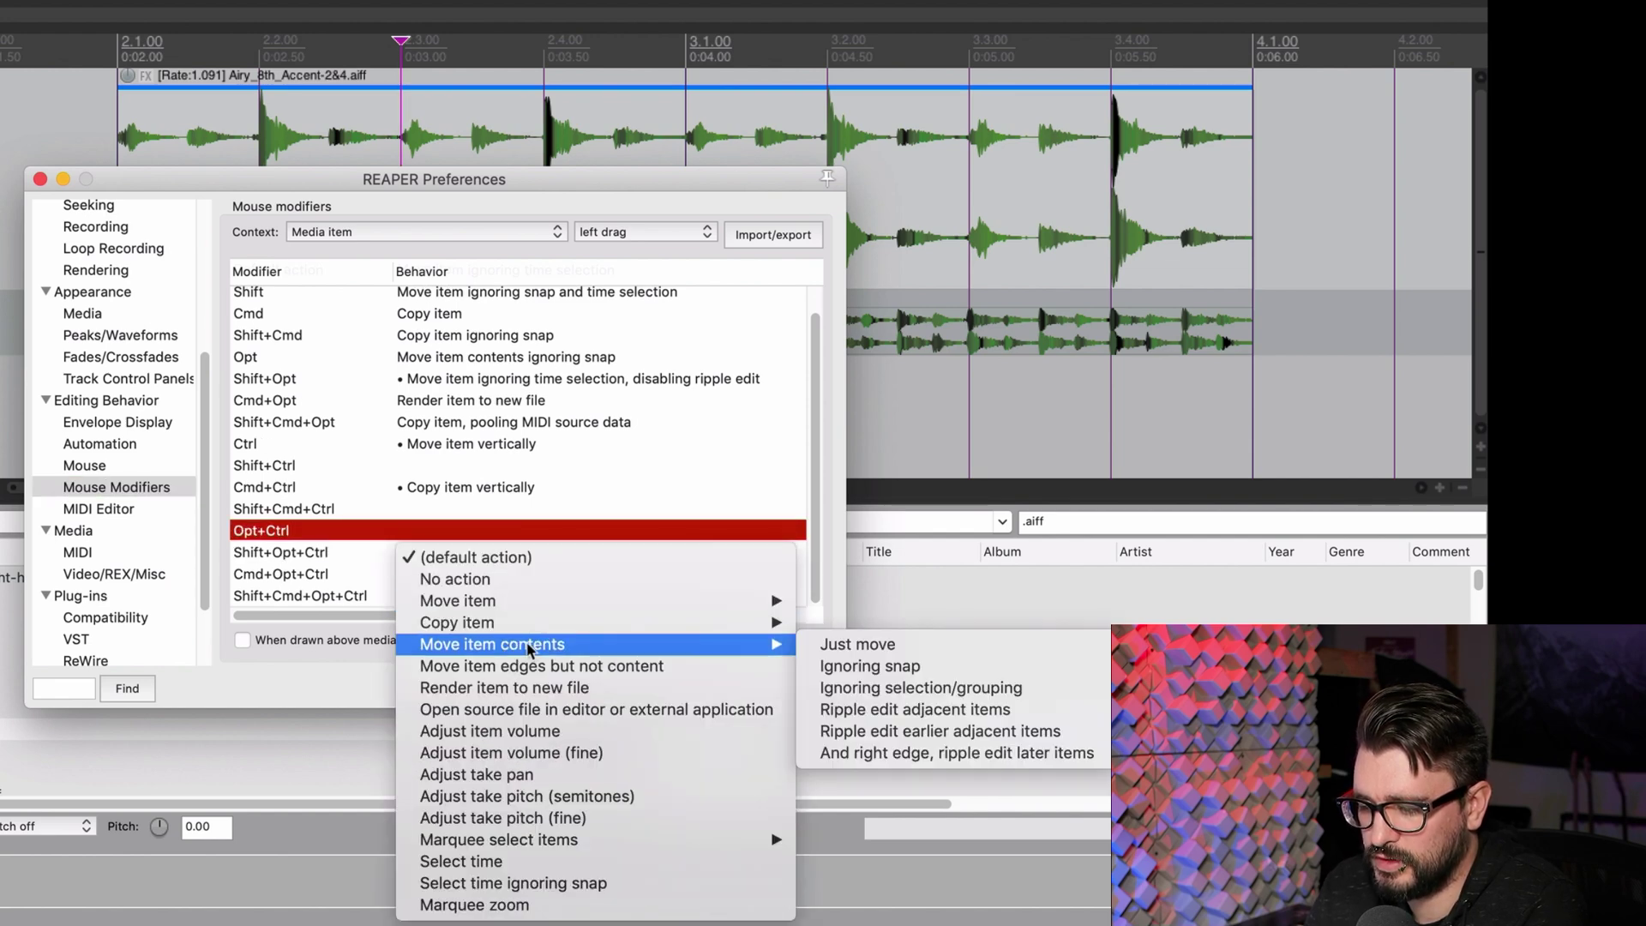
{"action": "left_click", "coordinate": [902, 641]}
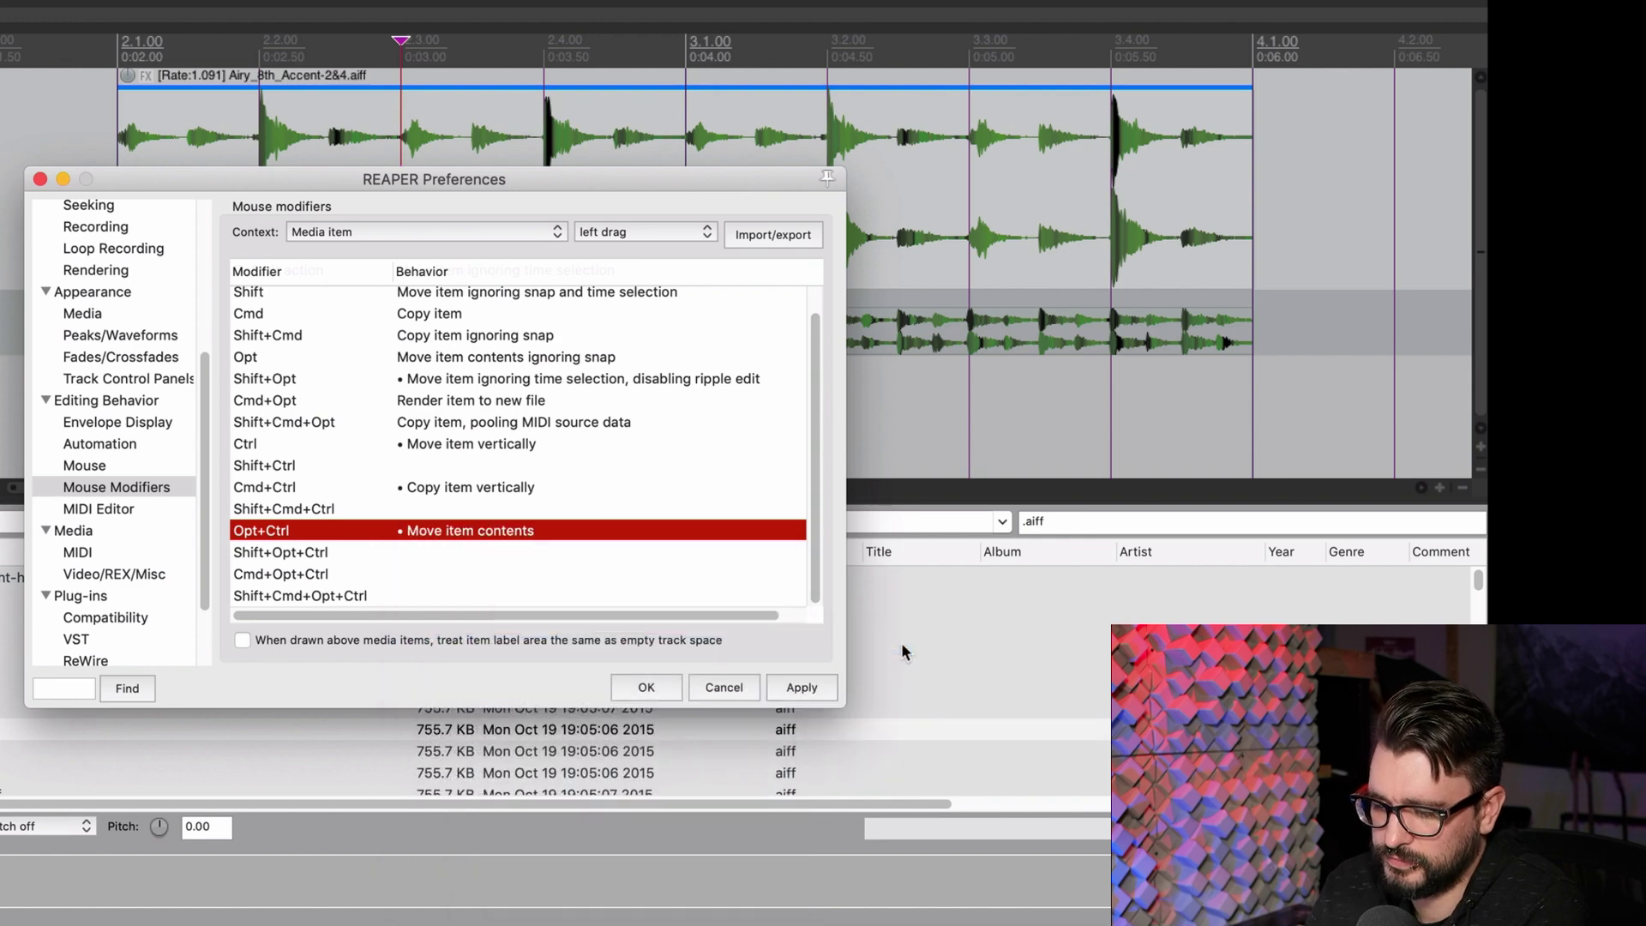
- Apply the preferences, then slide the top loop's audio earlier and later inside its item
{"action": "left_click", "coordinate": [646, 688]}
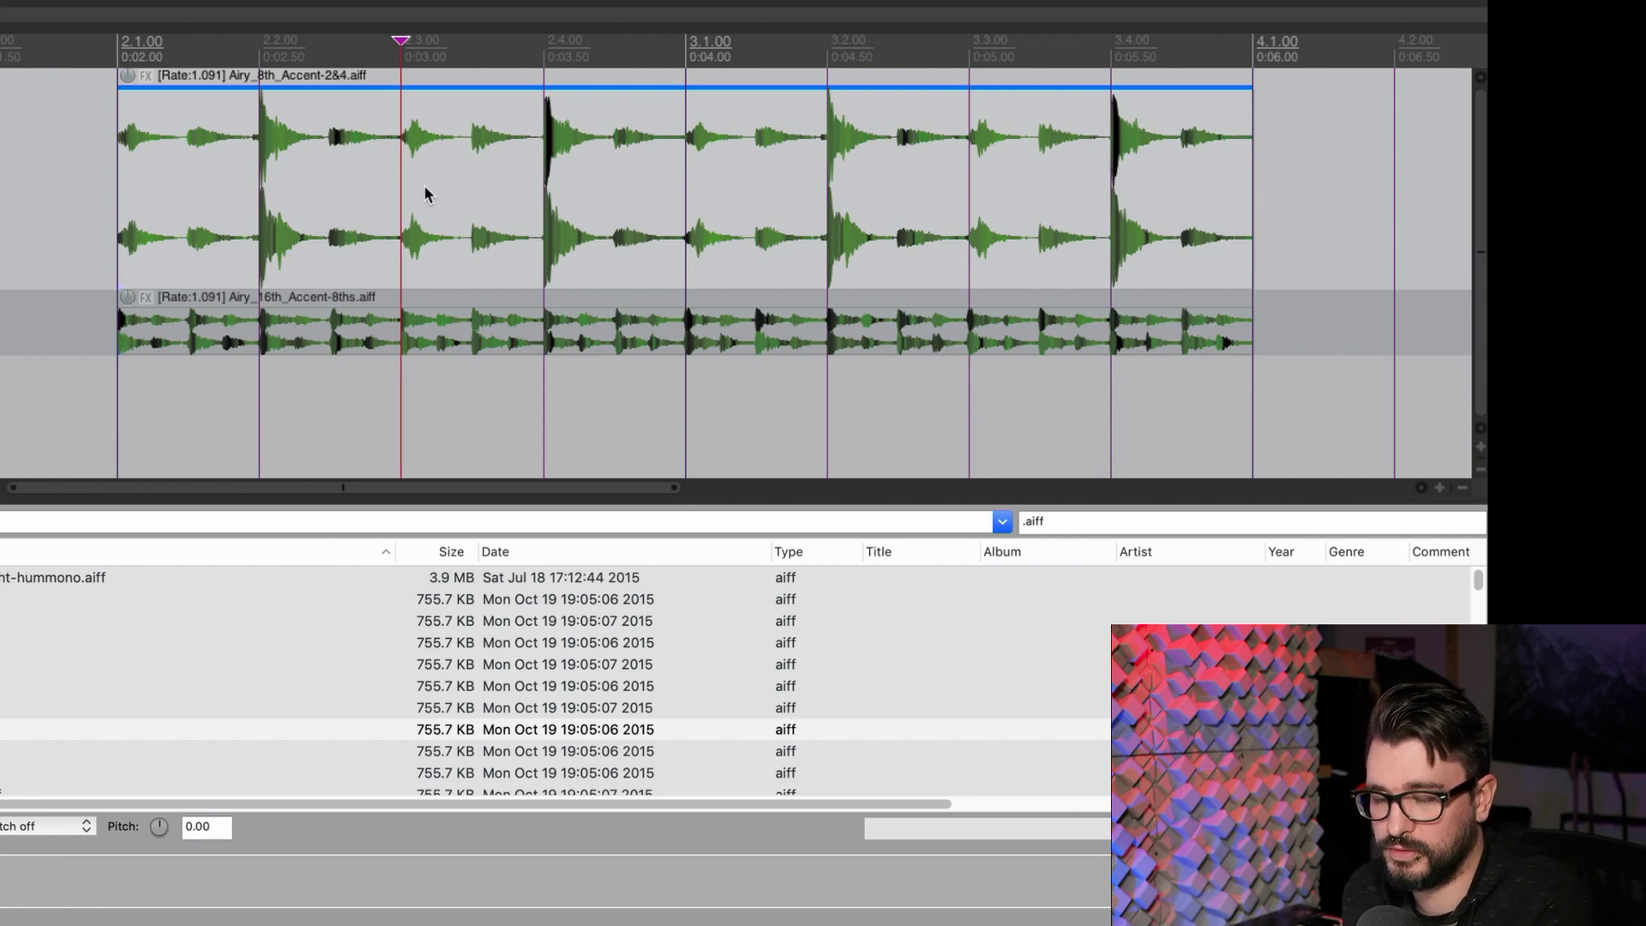
{"action": "left_click_drag", "start_coordinate": [410, 221], "coordinate": [365, 201]}
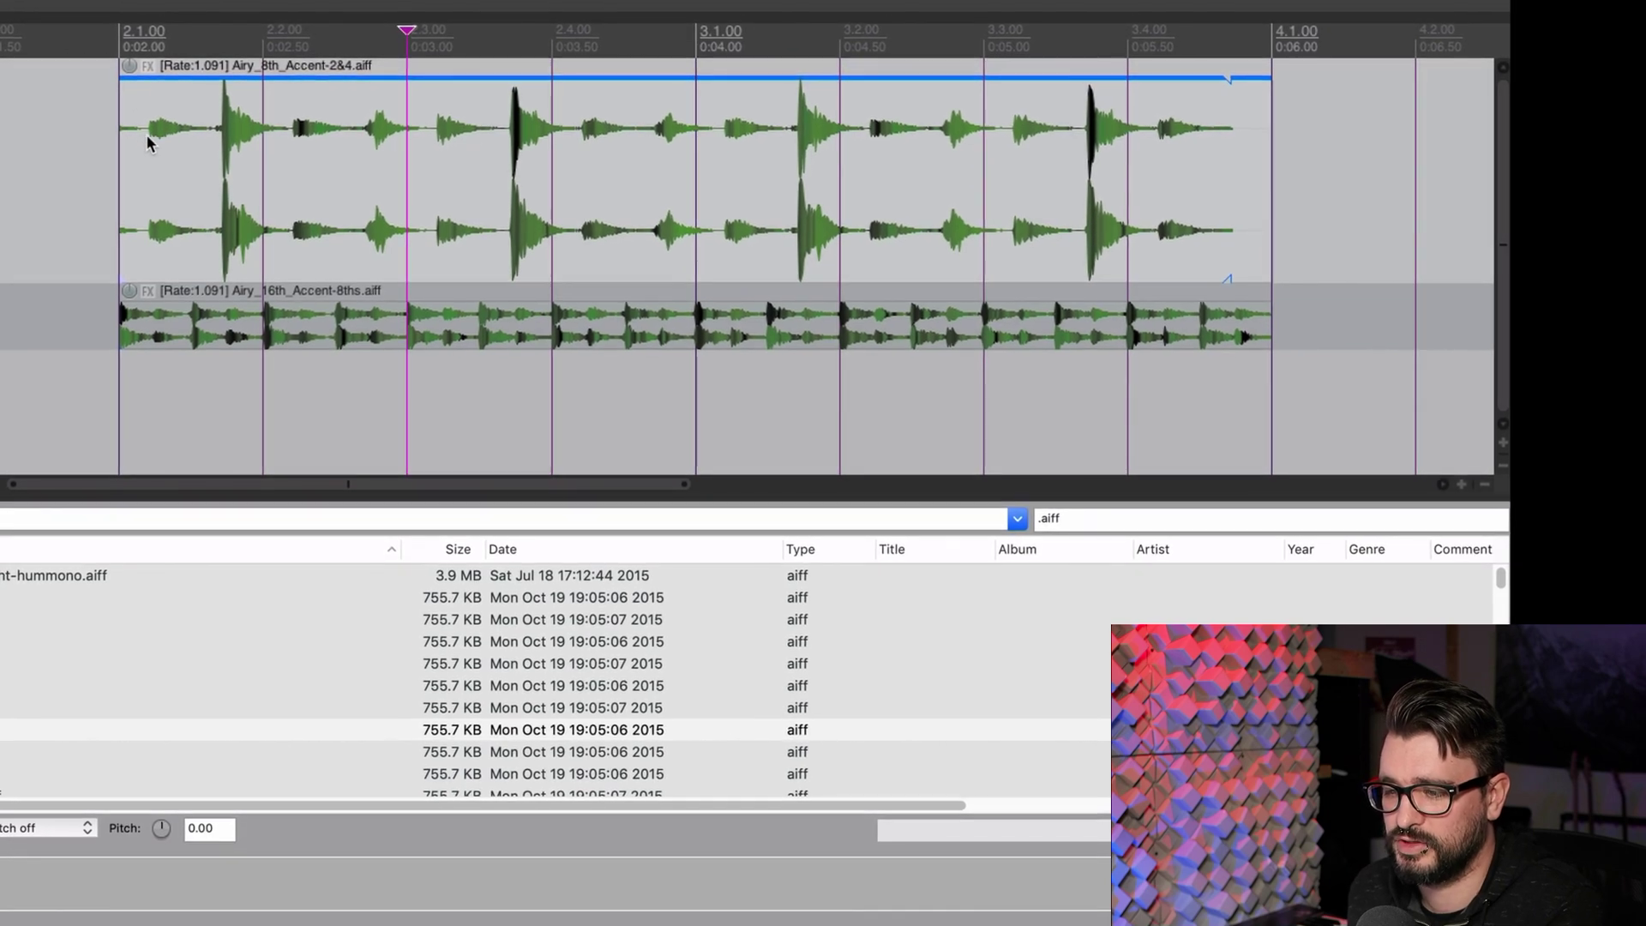
{"action": "left_click_drag", "start_coordinate": [441, 239], "coordinate": [589, 193]}
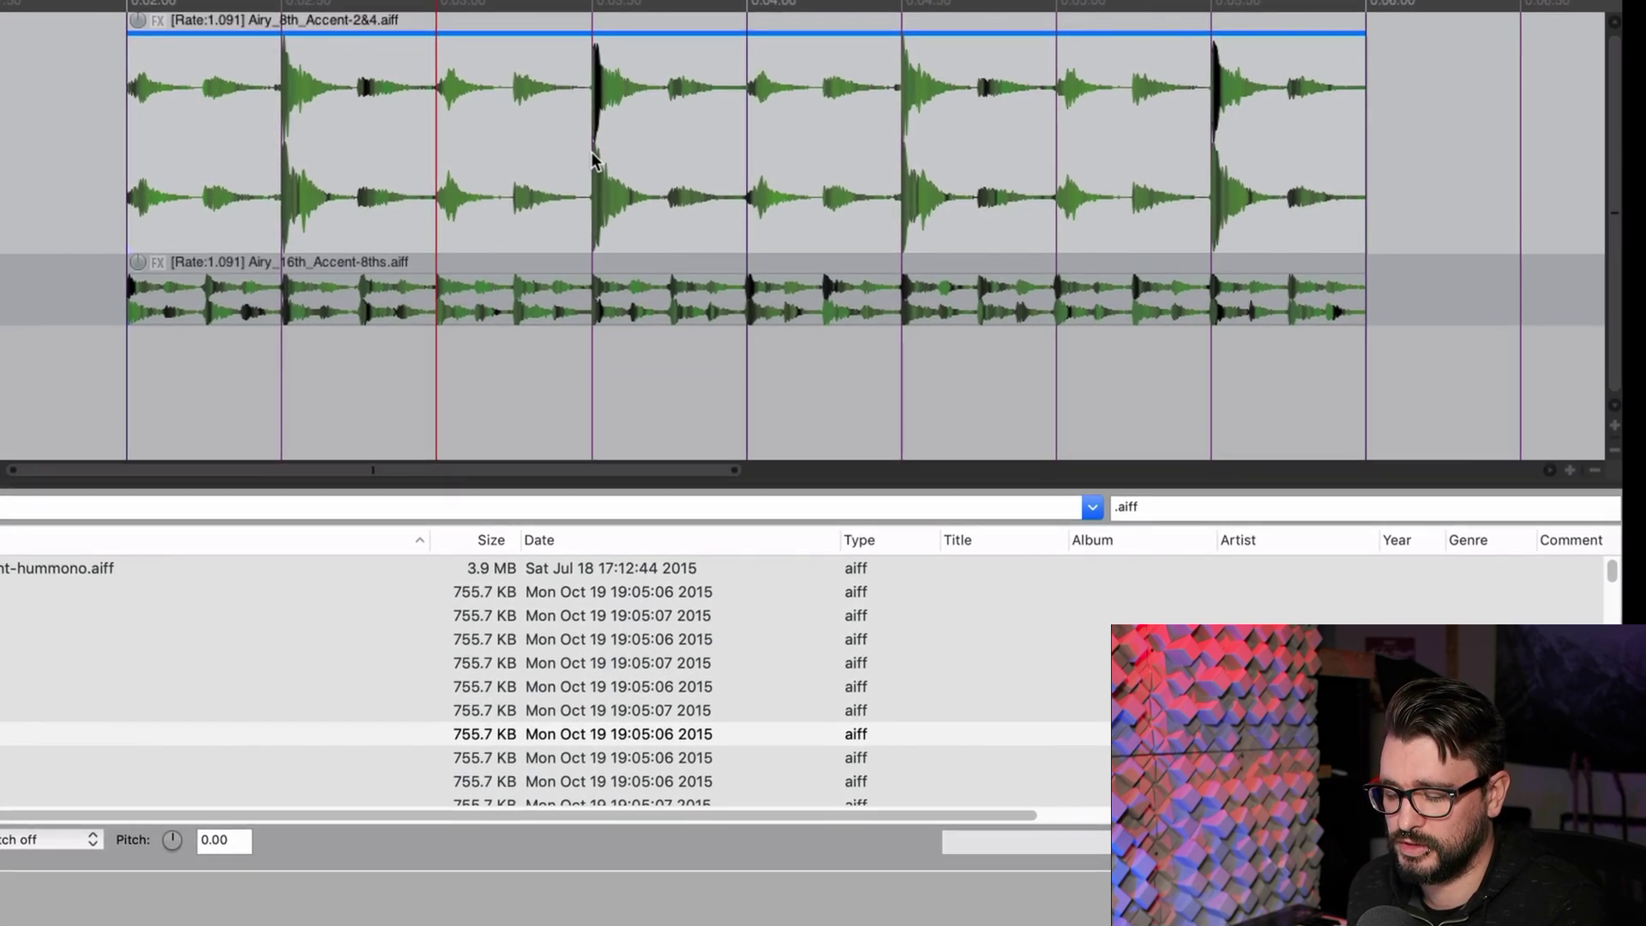
- Check the Media item Opt+Ctrl drag is Move item contents, then close Preferences
{"action": "key", "text": "super+comma"}
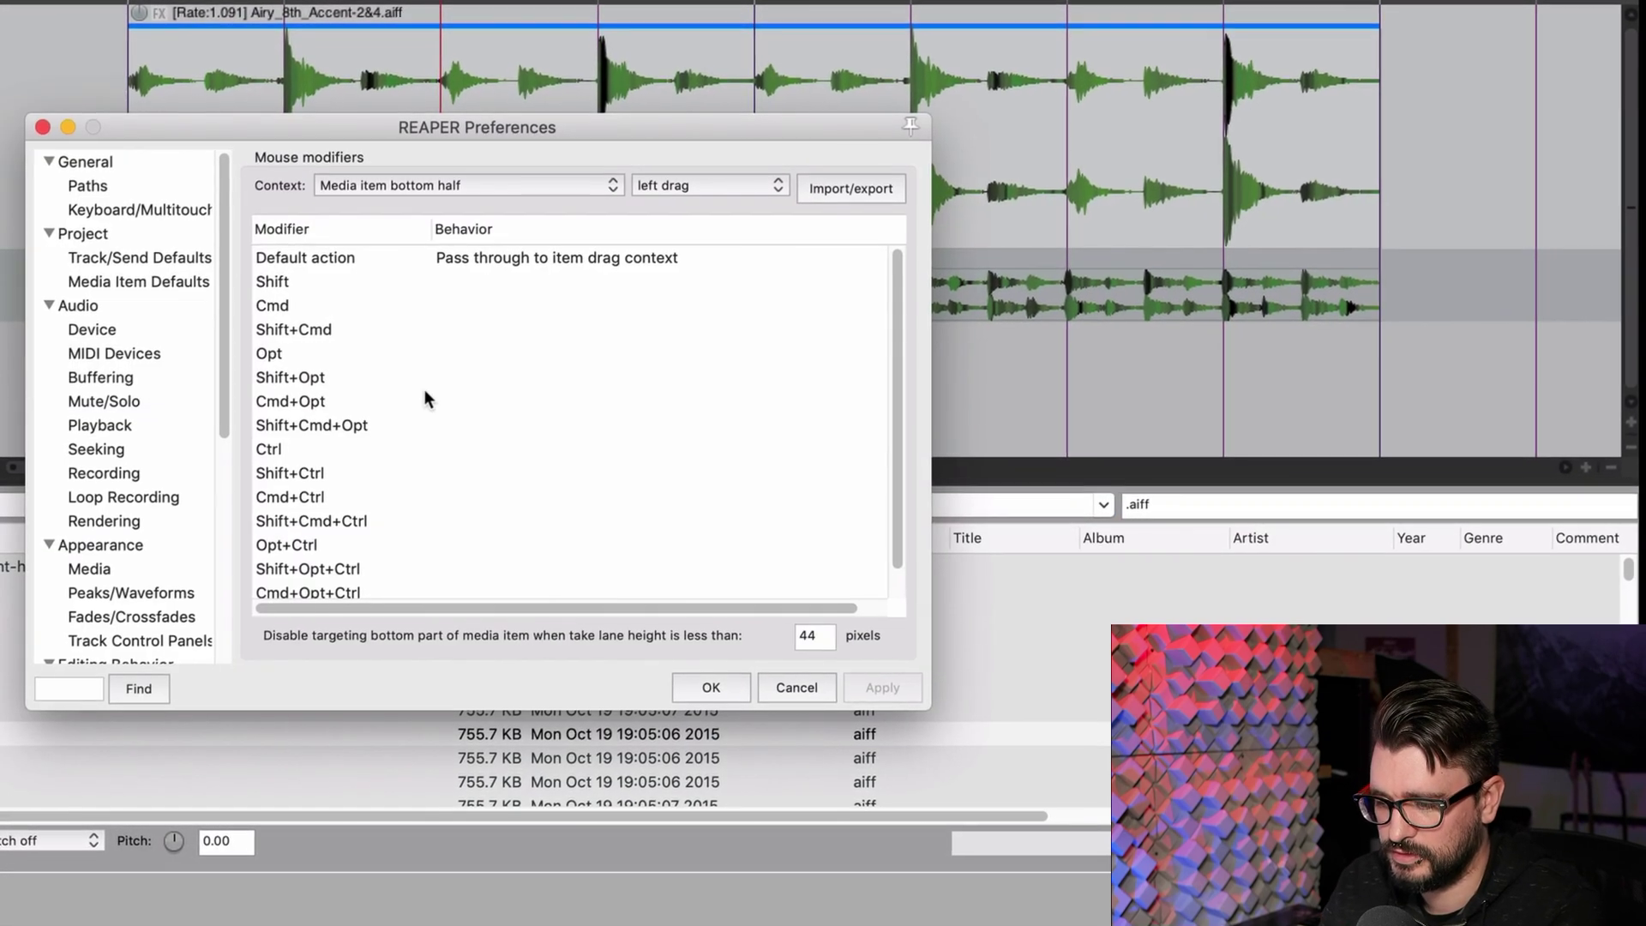
{"action": "left_click", "coordinate": [540, 183]}
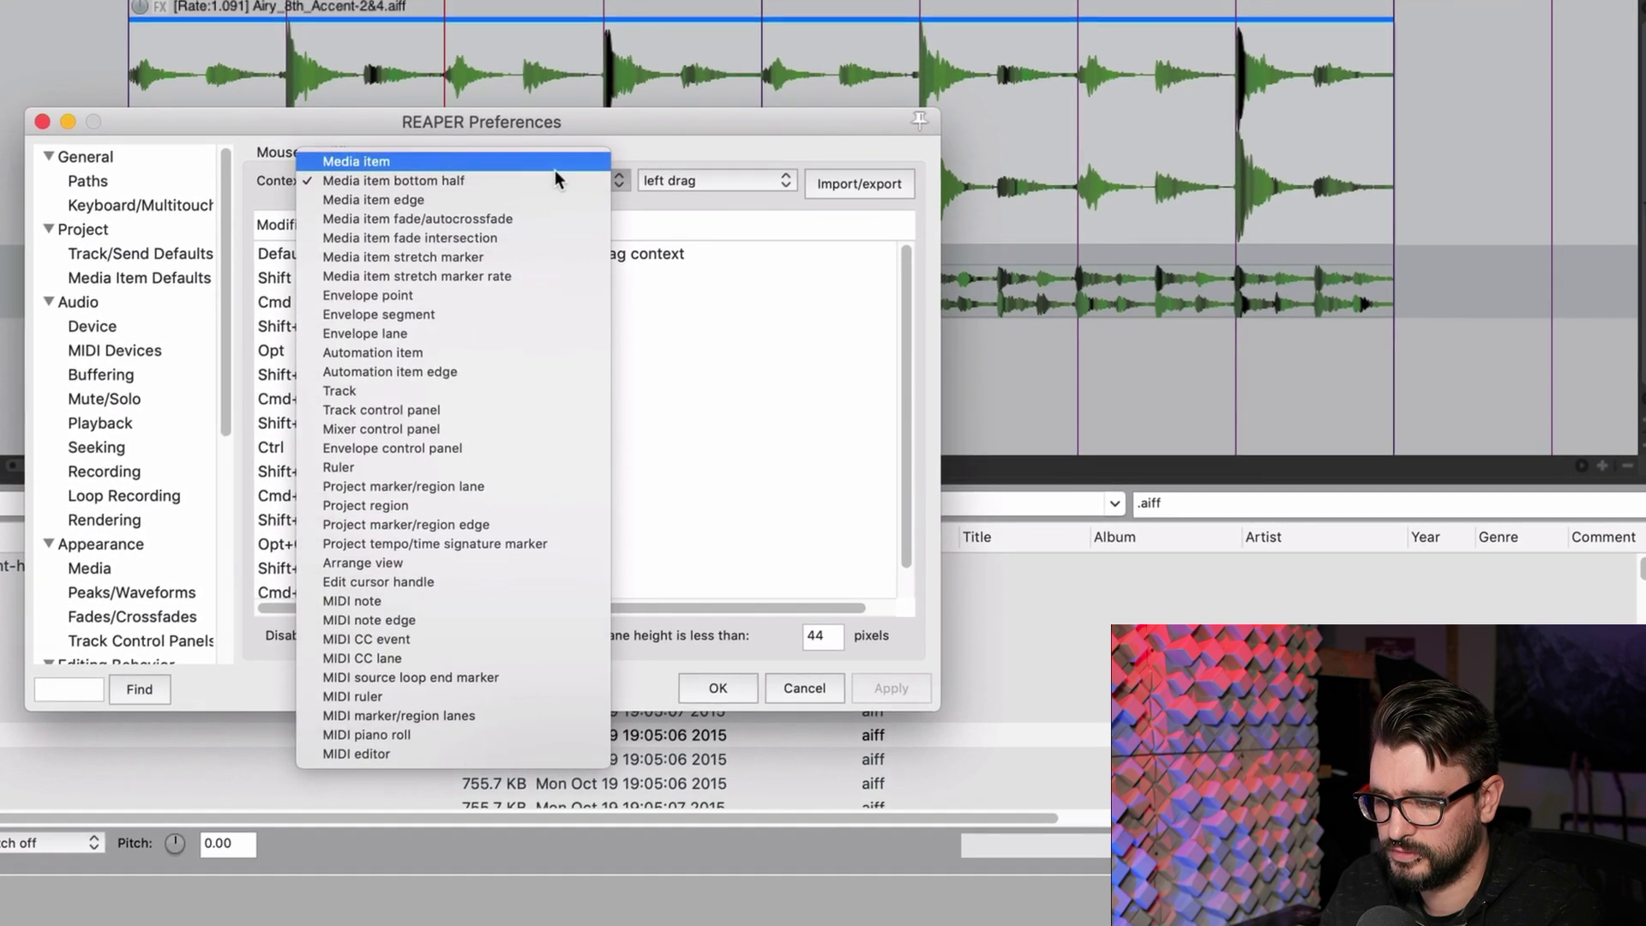
{"action": "left_click", "coordinate": [554, 164]}
{"action": "left_click", "coordinate": [516, 544]}
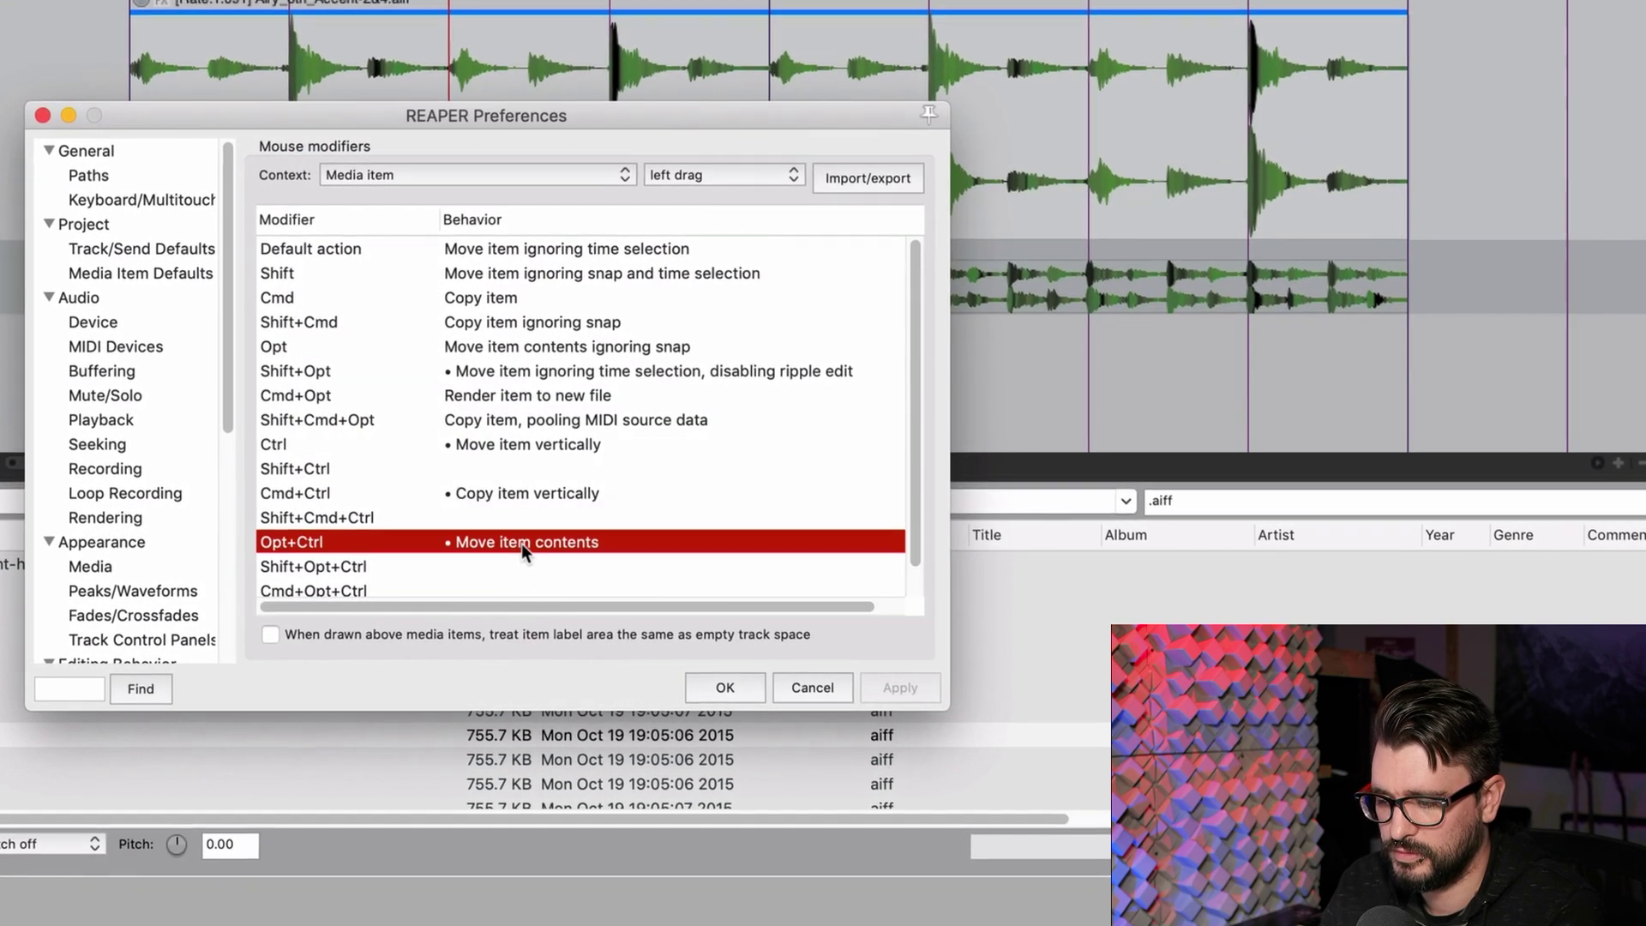
{"action": "double_click", "coordinate": [547, 543]}
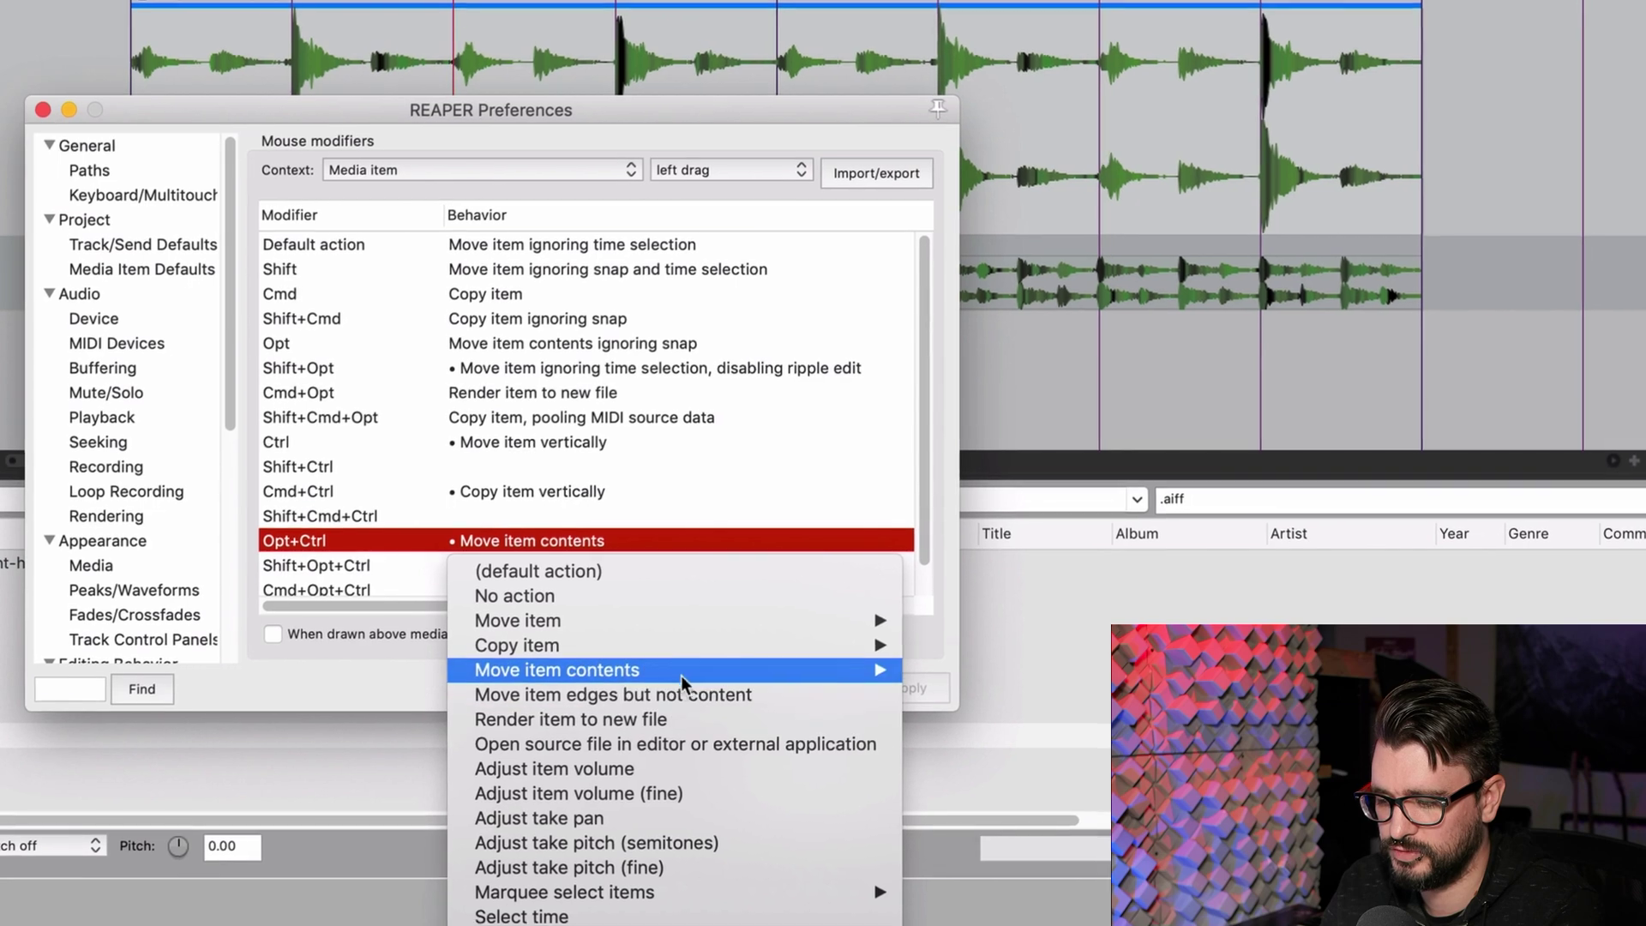
{"action": "key", "text": "Escape"}
{"action": "key", "text": "Escape"}
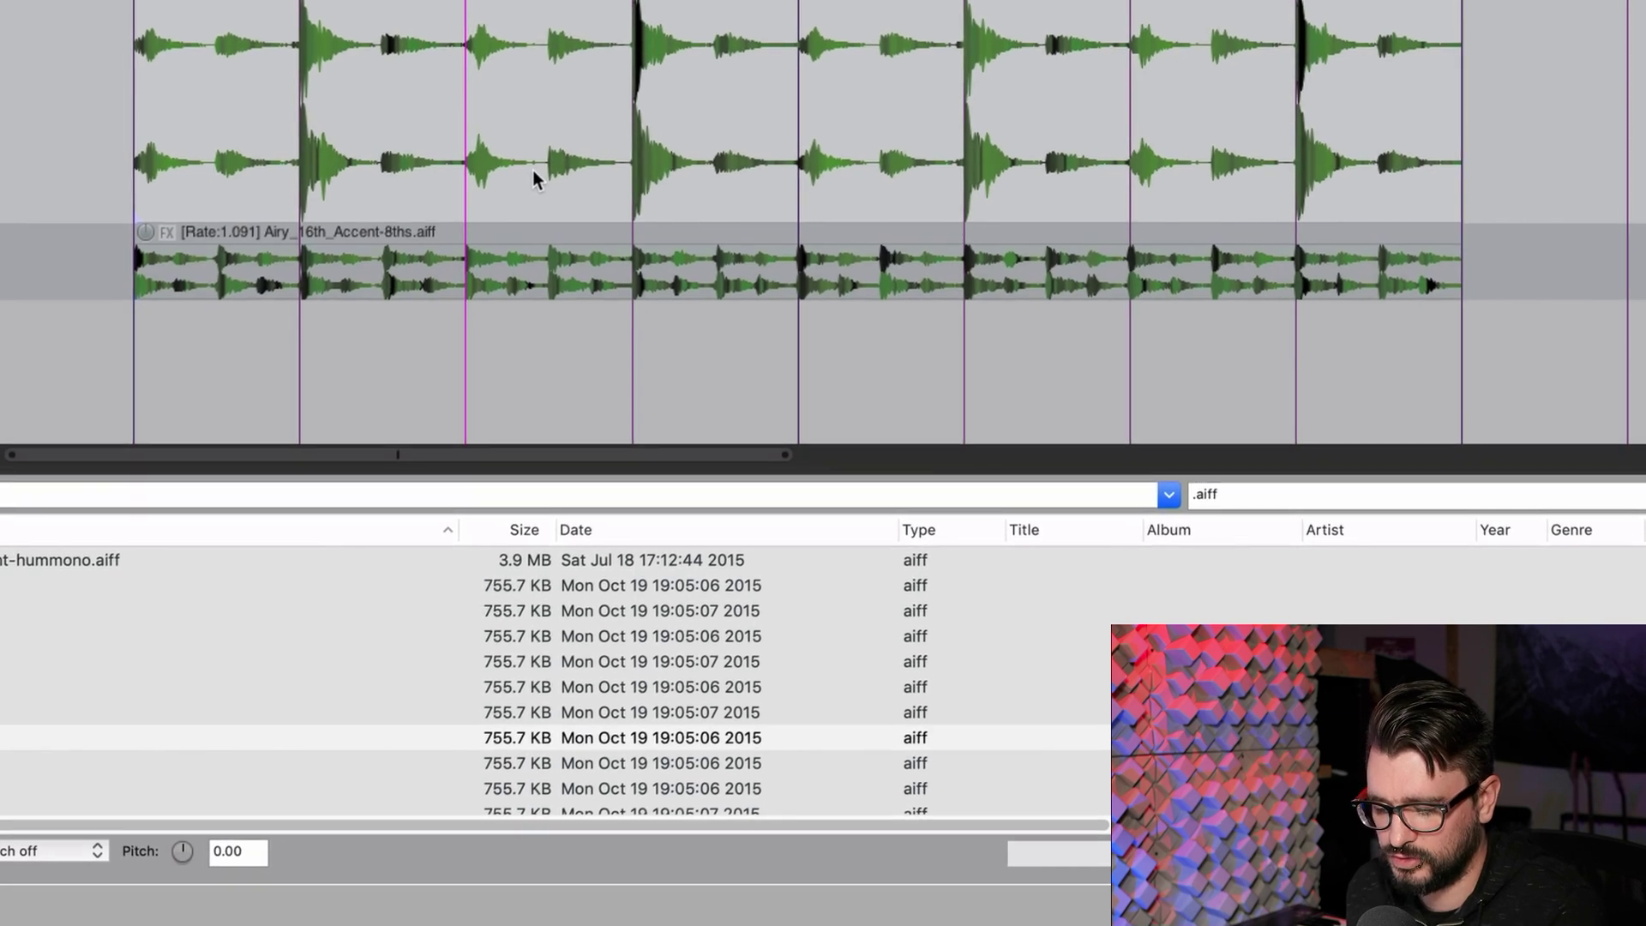
- With Opt+Ctrl, slip the top loop's audio right, then back left, snapping its hits to the grid
{"action": "left_click_drag", "start_coordinate": [512, 166], "coordinate": [0, 129]}
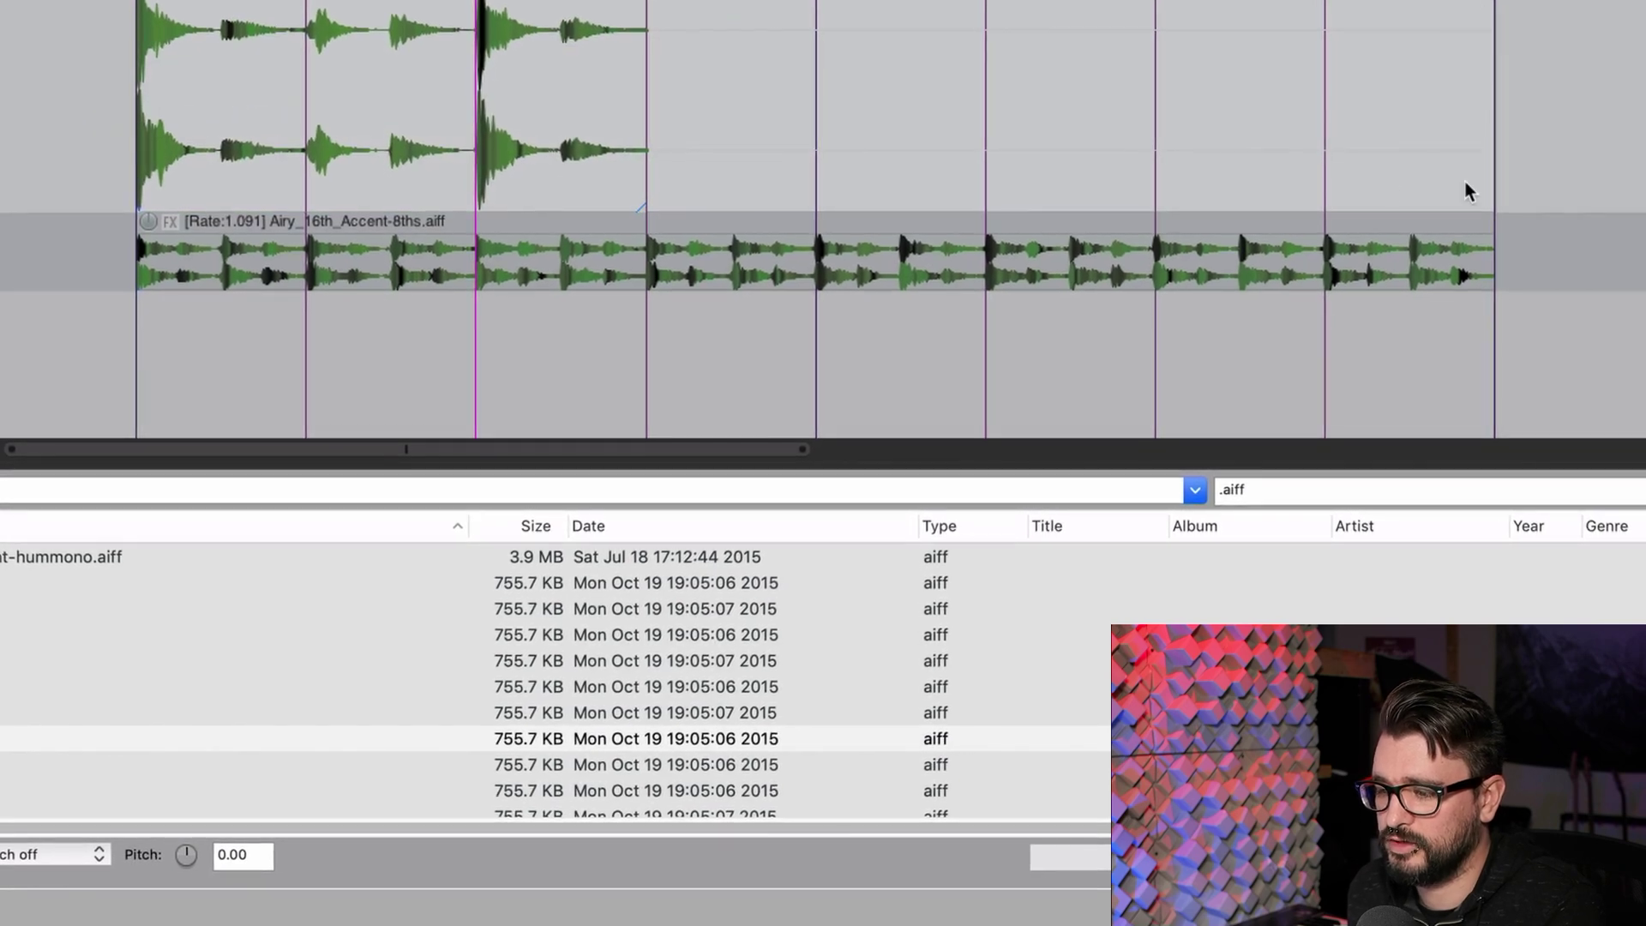
{"action": "left_click_drag", "start_coordinate": [463, 114], "coordinate": [1078, 162]}
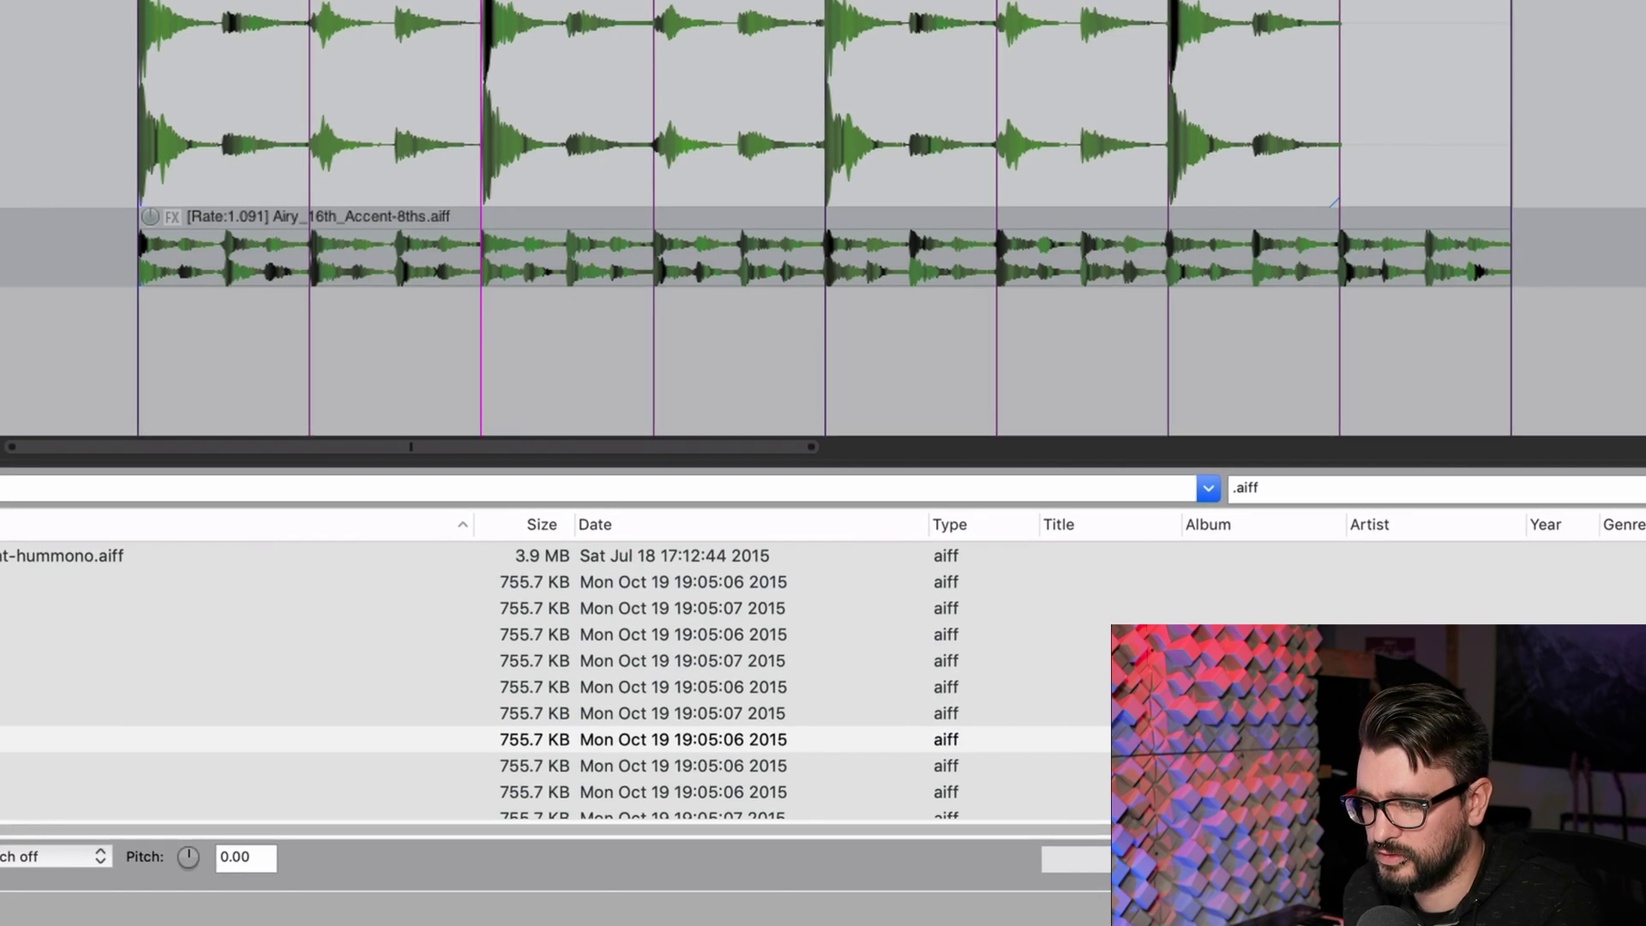
{"action": "left_click_drag", "start_coordinate": [728, 105], "coordinate": [871, 85]}
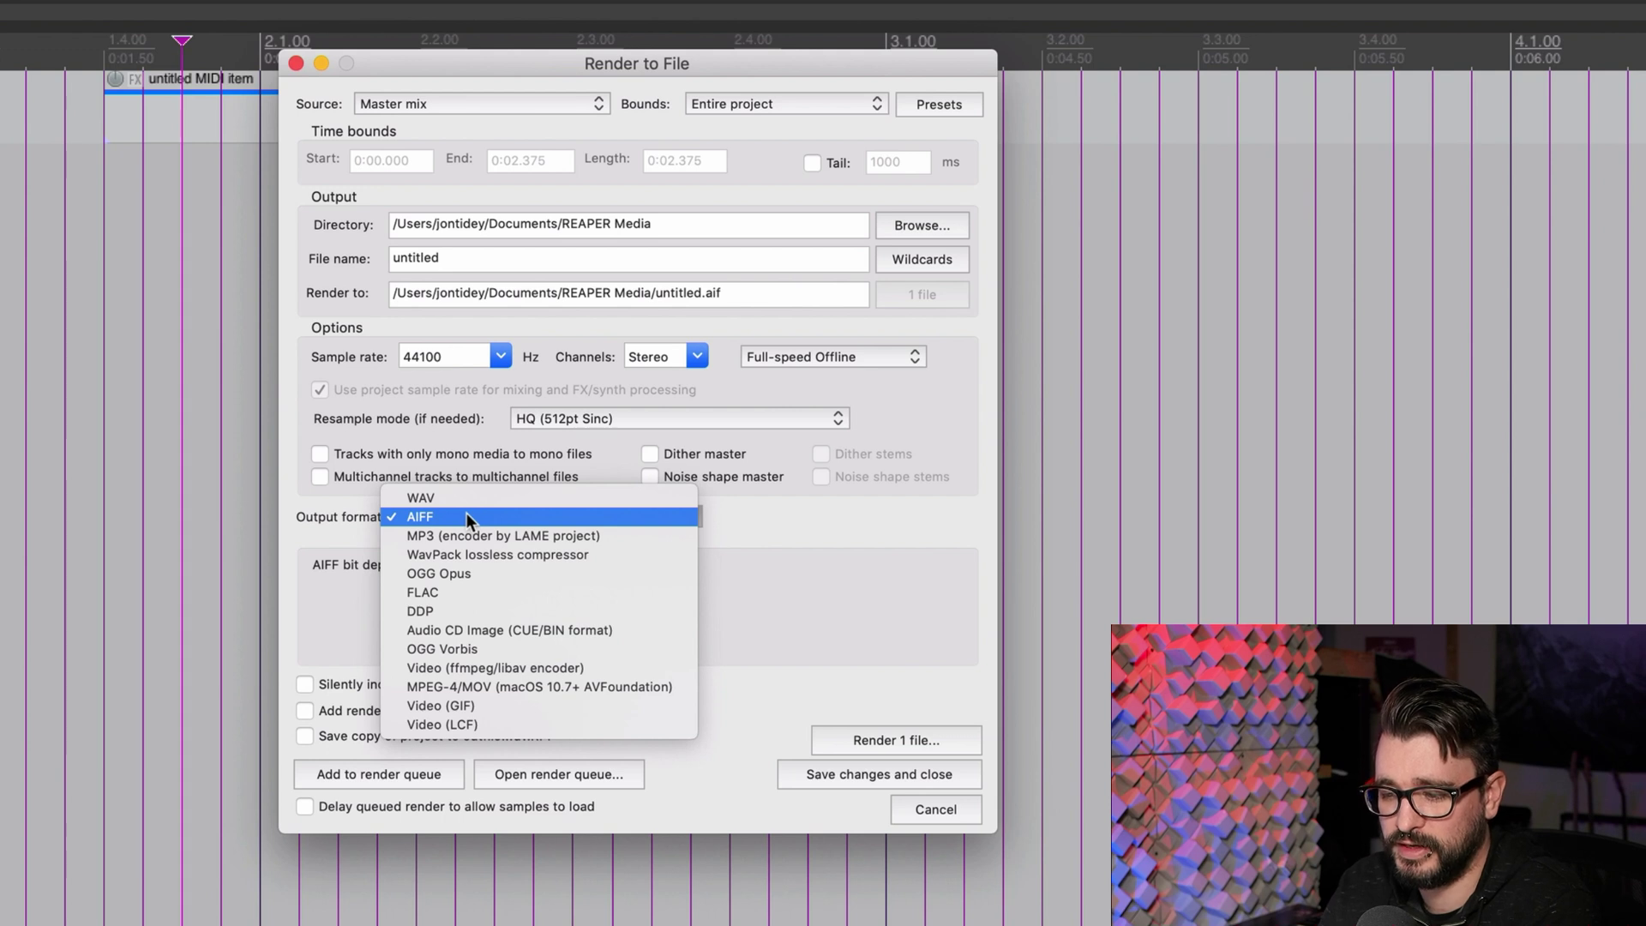
- Keep AIFF as the output format and append .aiff so the file name reads untitled.aiff
{"action": "left_click", "coordinate": [467, 516]}
{"action": "left_click", "coordinate": [526, 254]}
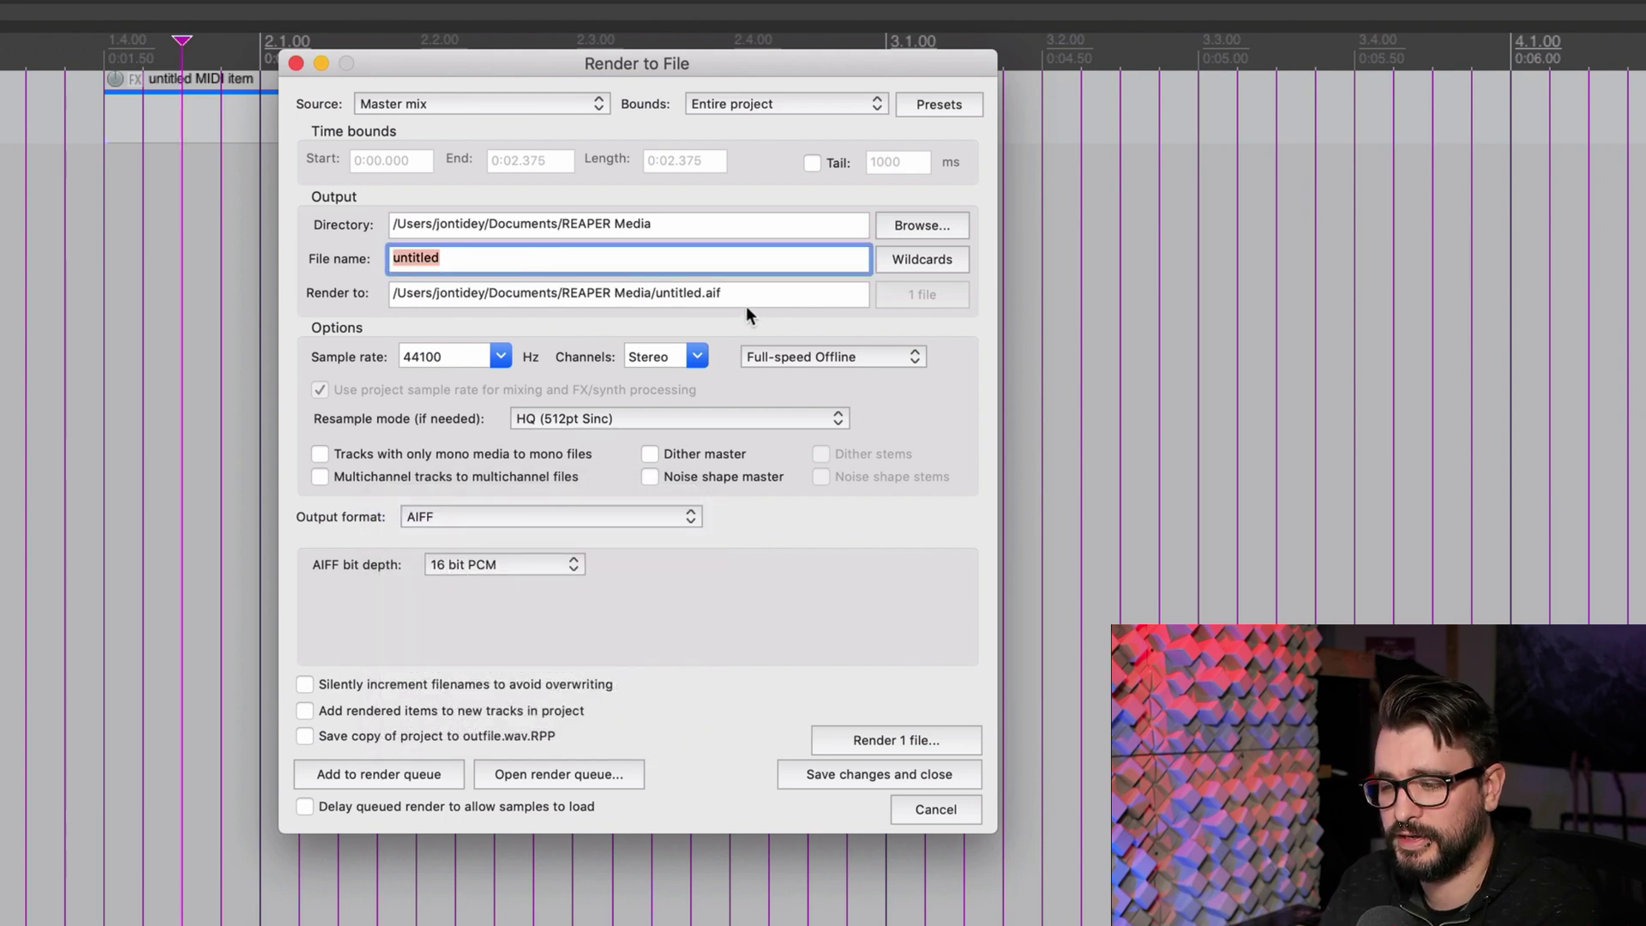
{"action": "left_click", "coordinate": [653, 262]}
{"action": "type", "text": ".ai"}
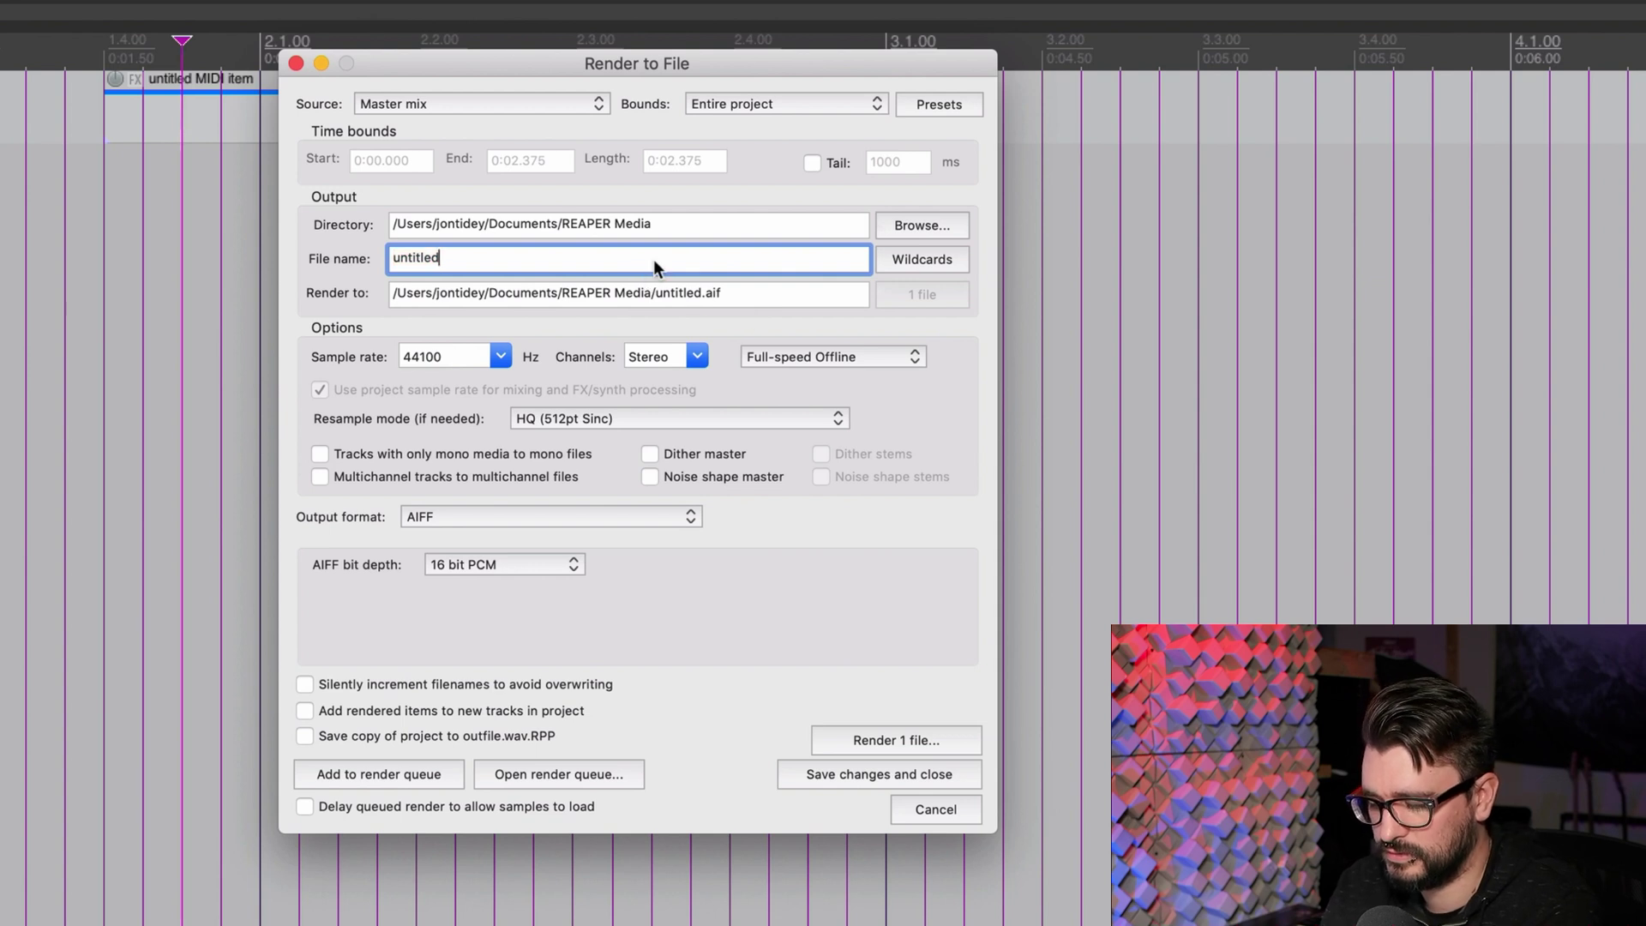
{"action": "type", "text": "ff"}
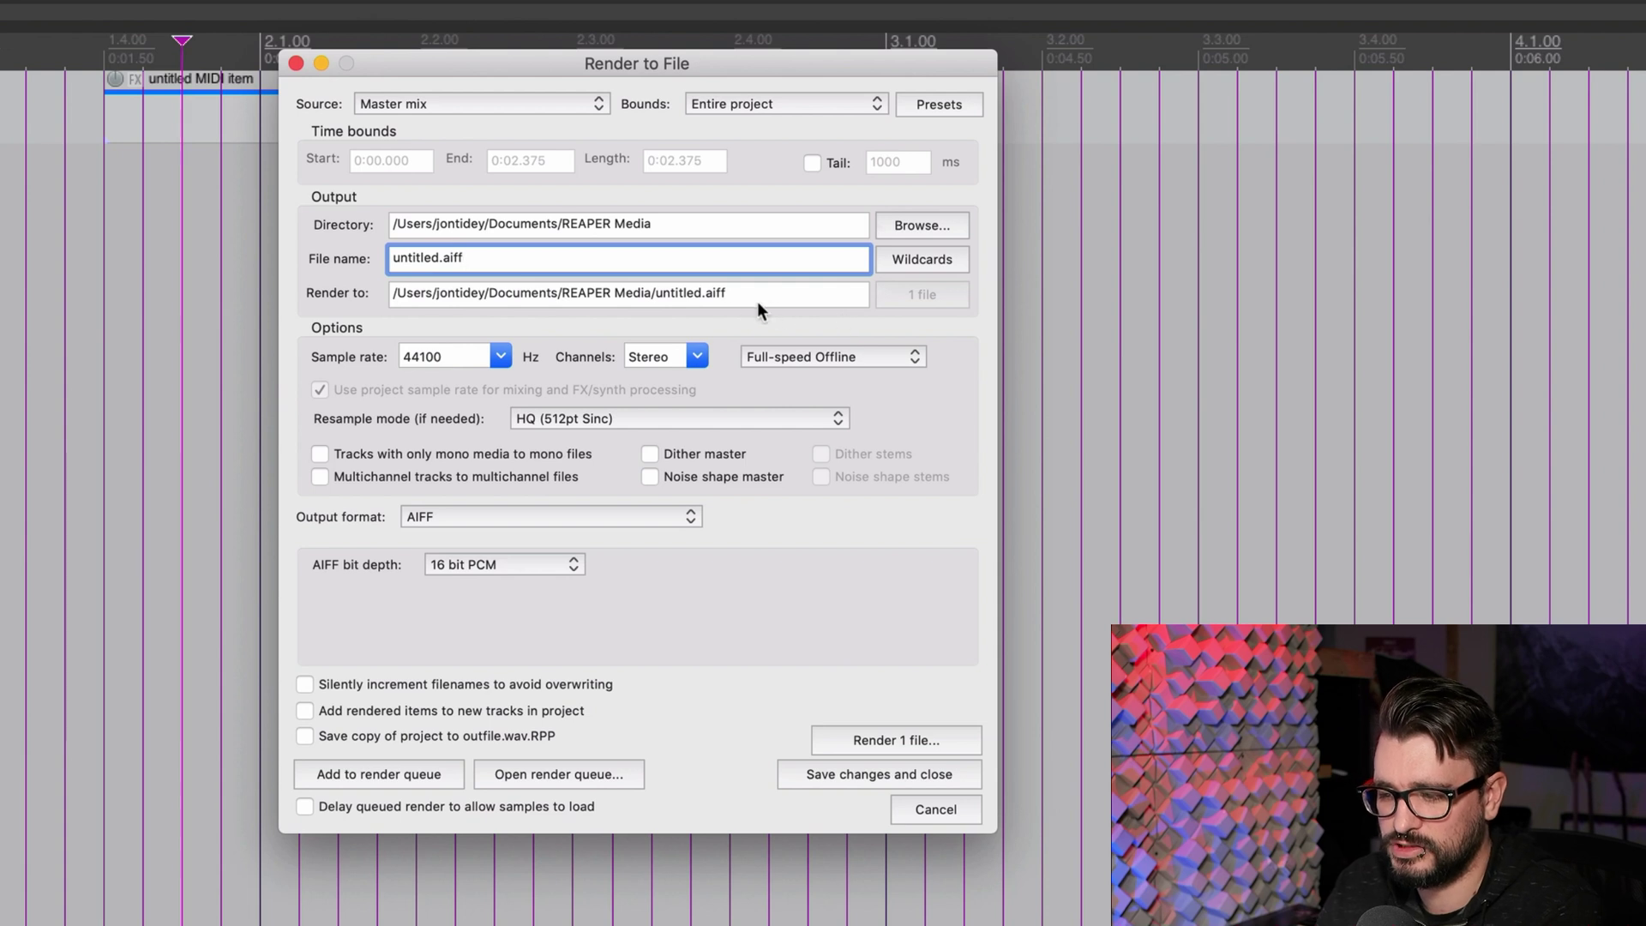
- Switch the render format to MPEG-4/MOV and begin replacing the .aiff extension, typing .mp
{"action": "left_click", "coordinate": [493, 516]}
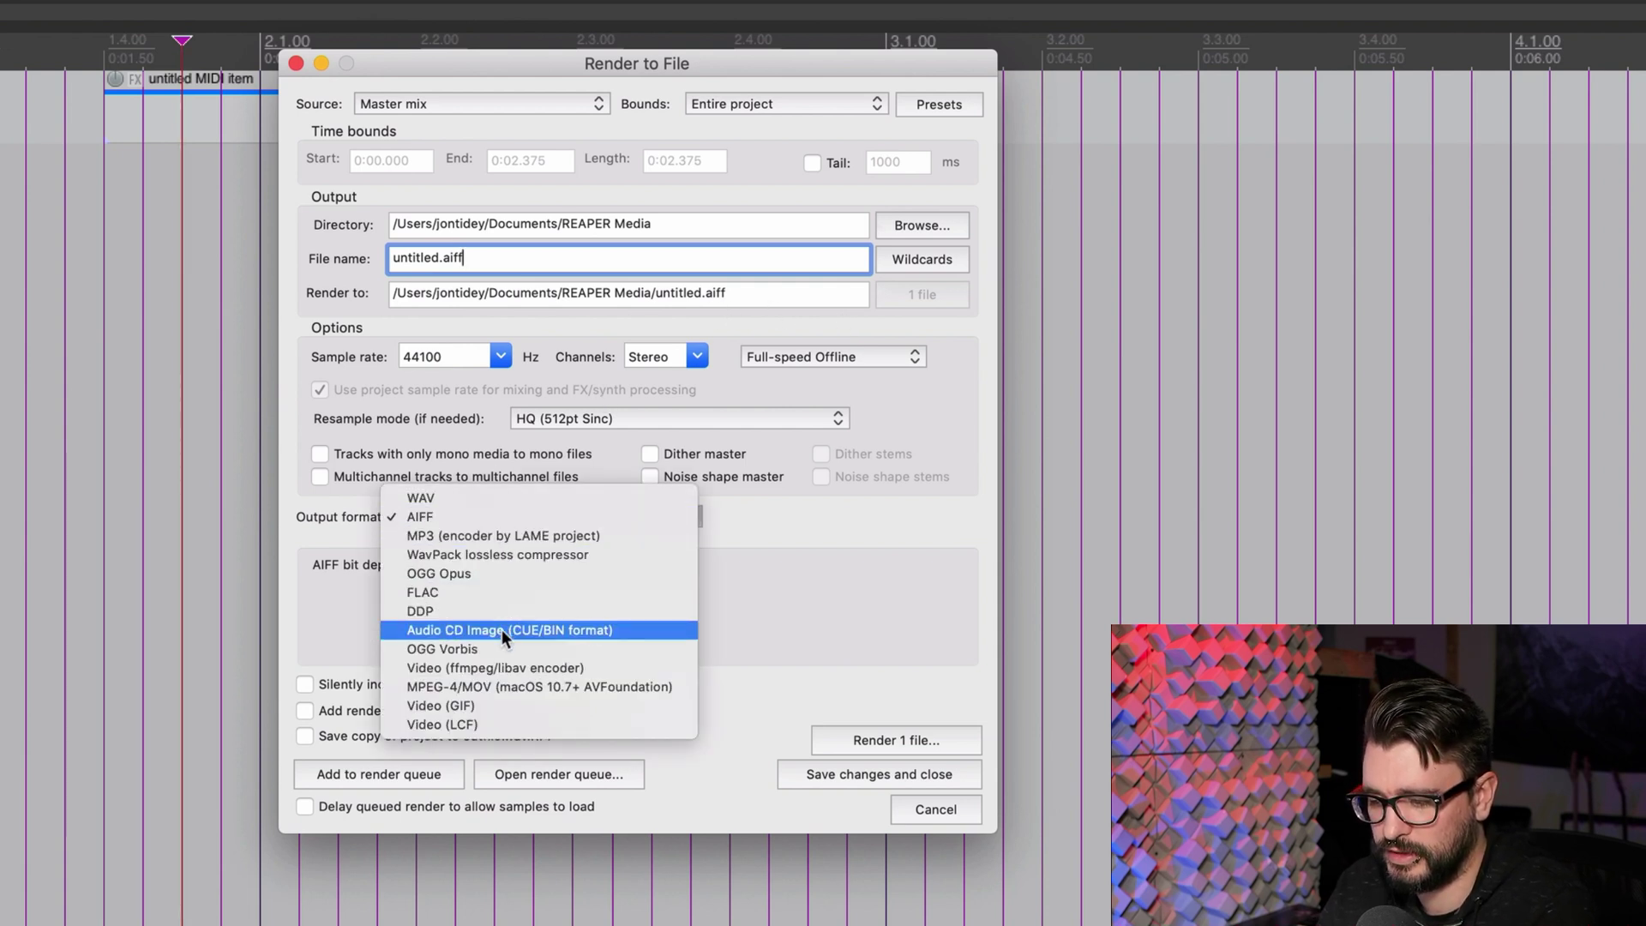
{"action": "left_click", "coordinate": [505, 686]}
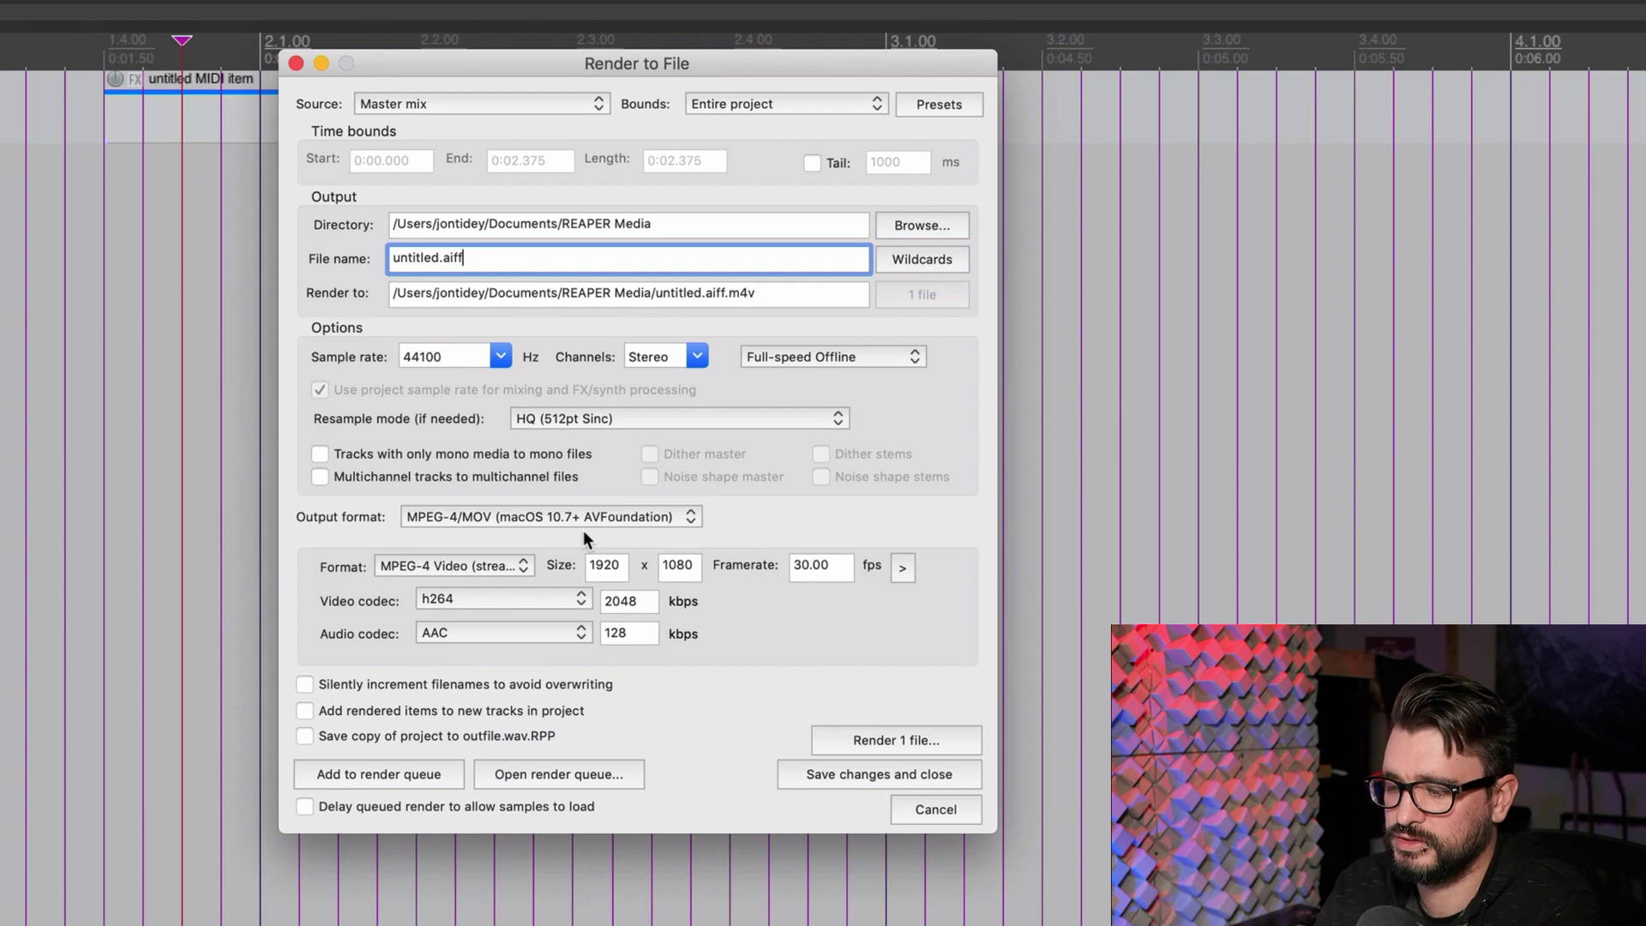
{"action": "key", "text": "BackSpace"}
{"action": "key", "text": "BackSpace"}
{"action": "key", "text": "BackSpace"}
{"action": "key", "text": "BackSpace"}
{"action": "key", "text": "BackSpace"}
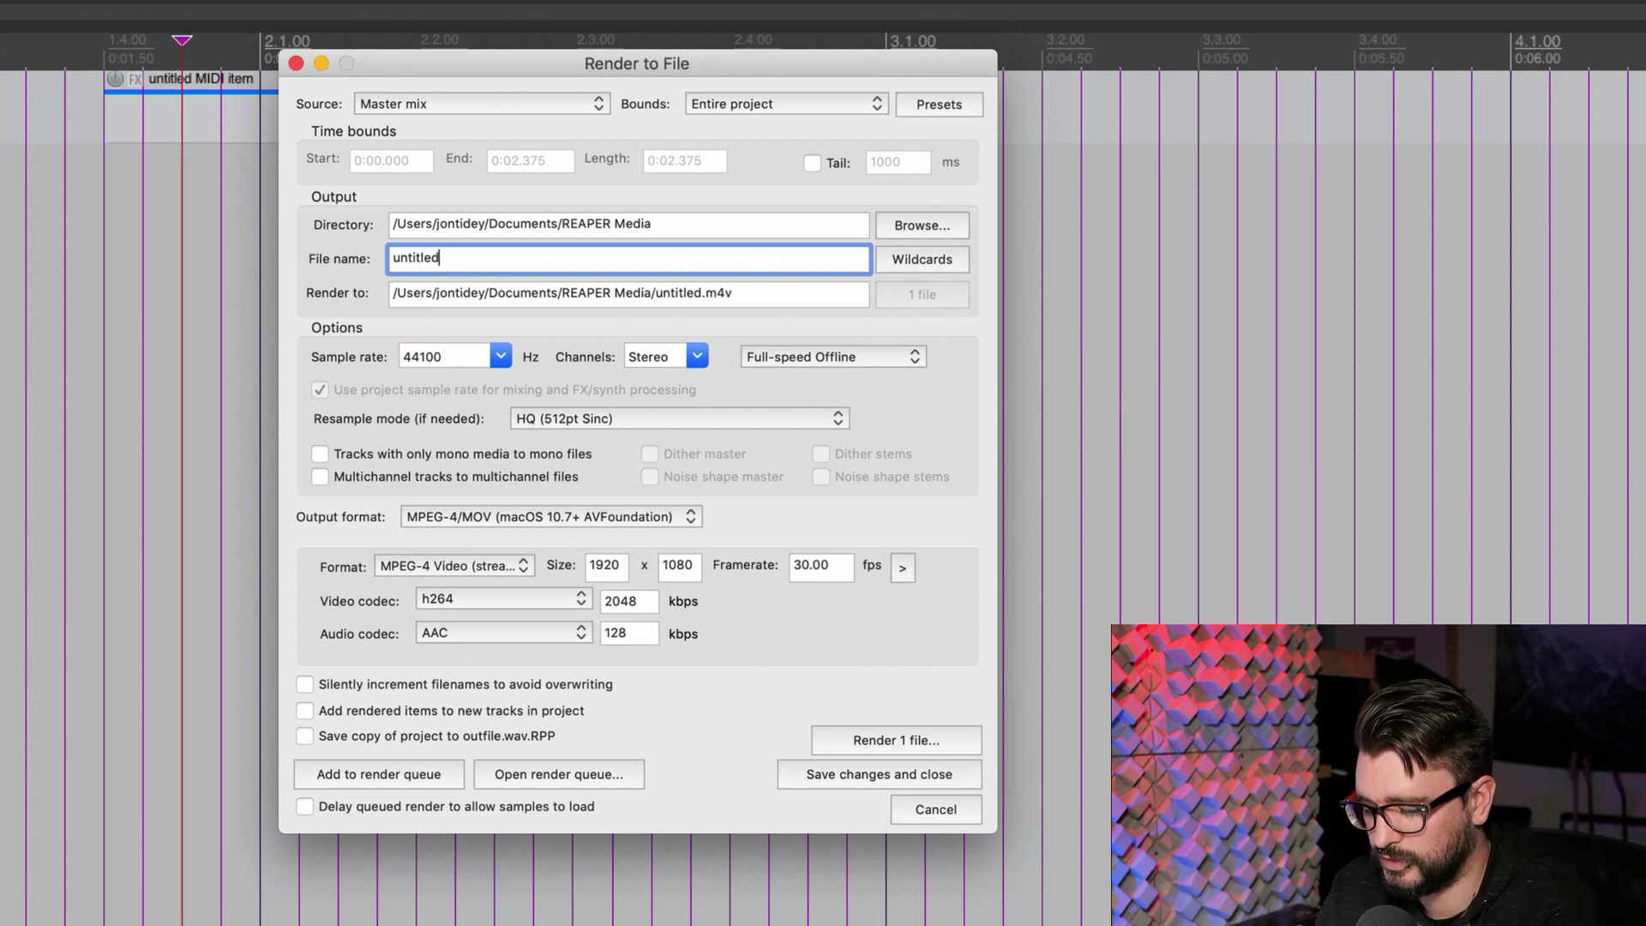
{"action": "type", "text": ".mp"}
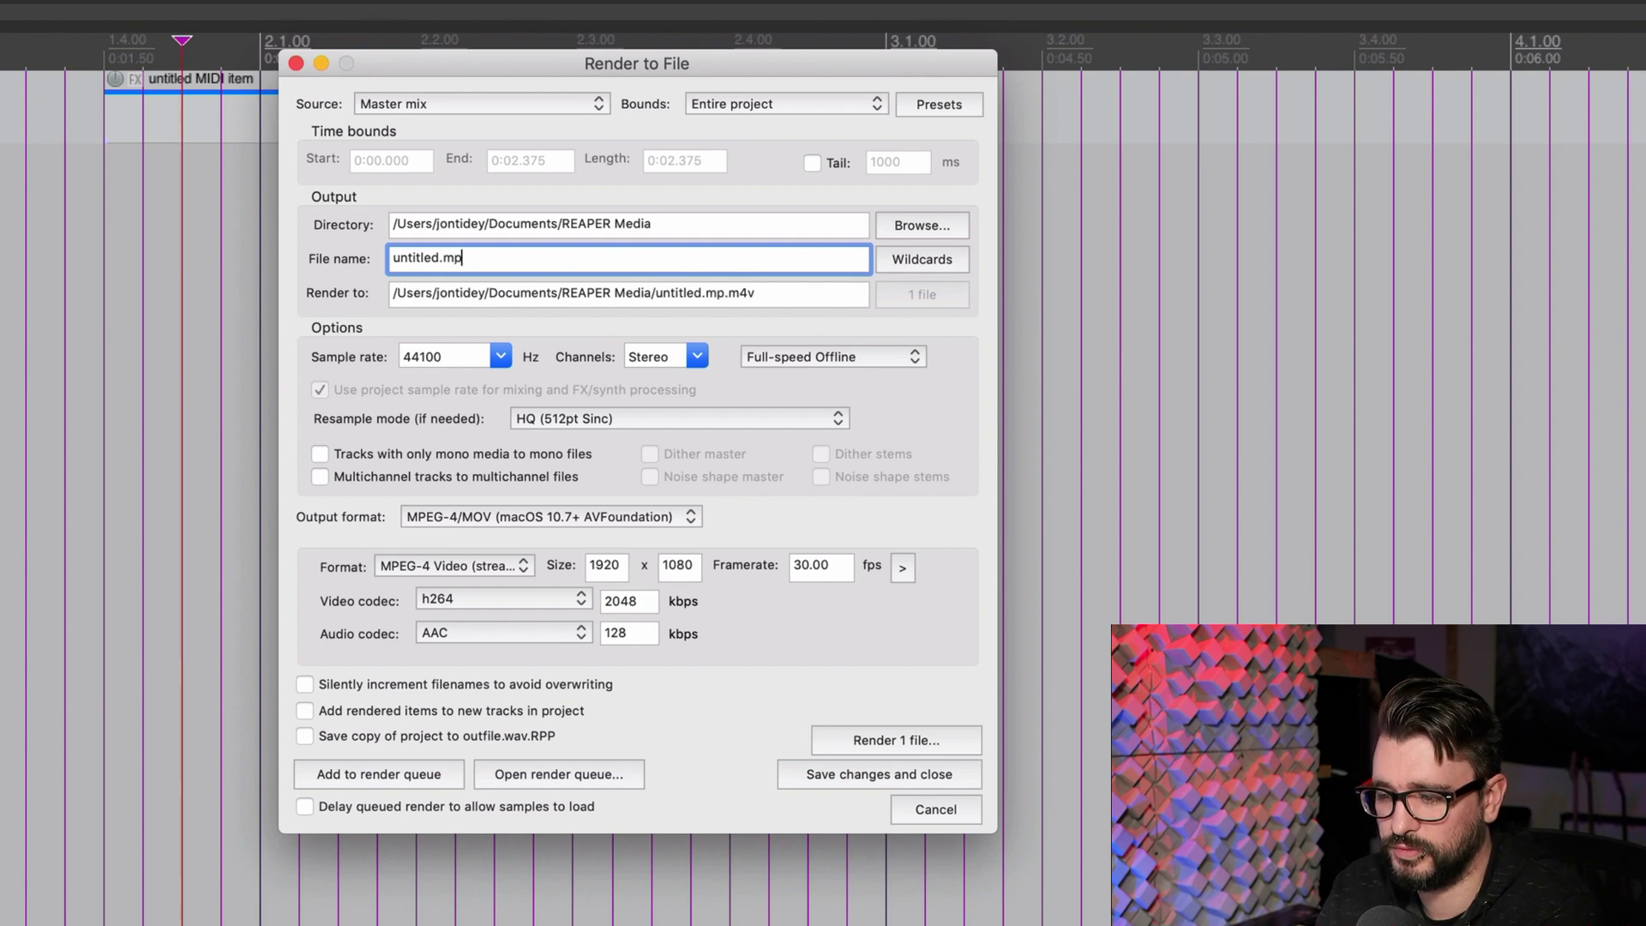